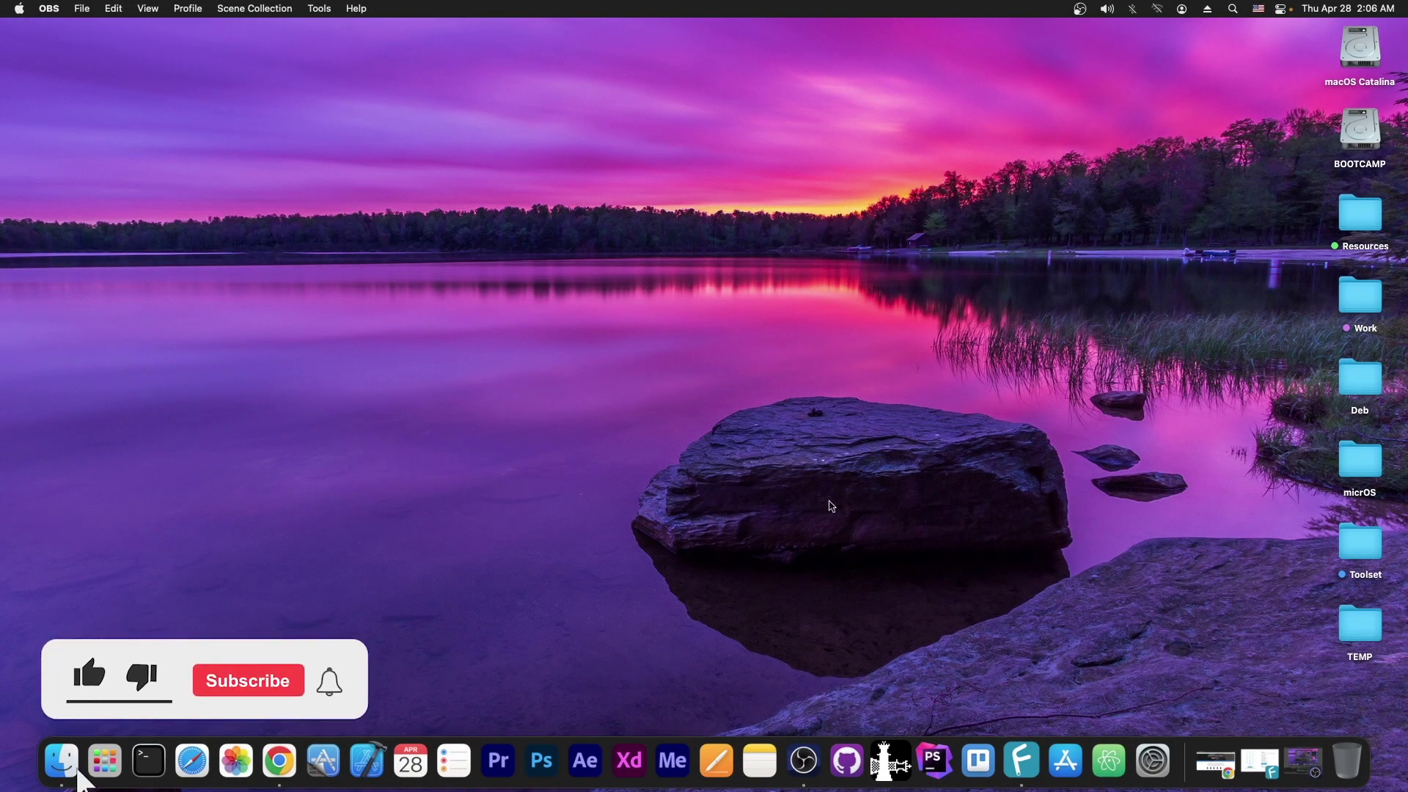
Bring Chrome forward and browse the TunesKit product page's list of 150+ repairable iOS problems.
click(1016, 776)
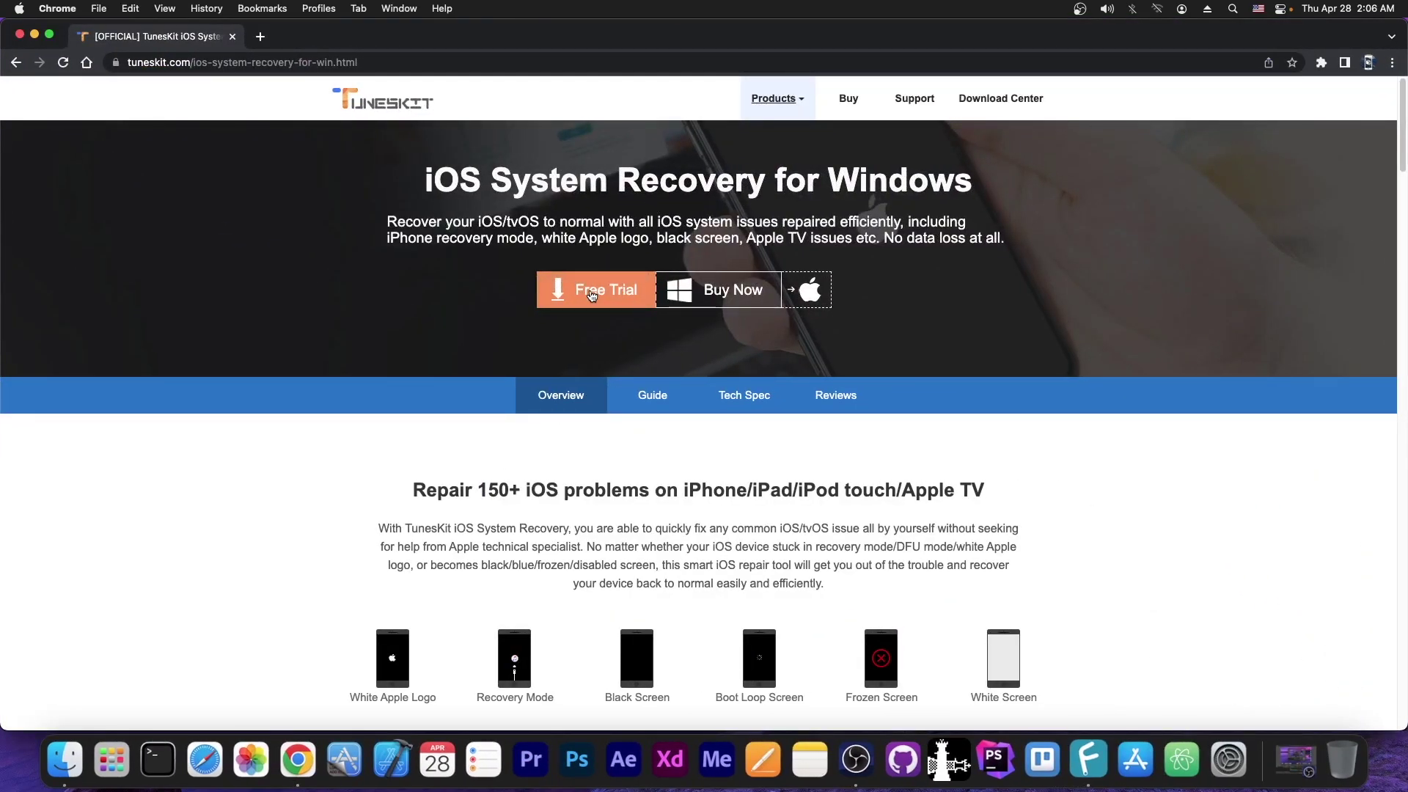
scroll(591, 294, down, 5)
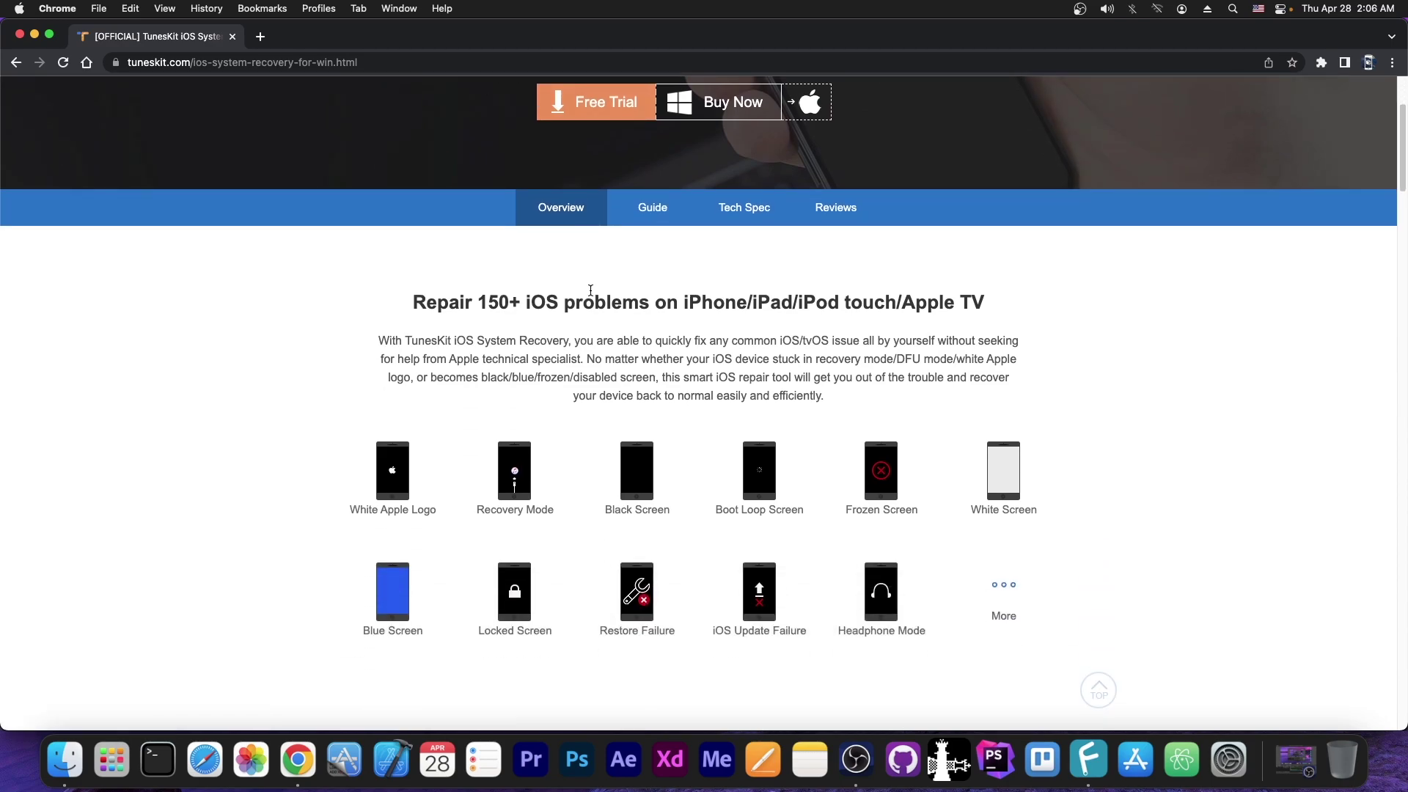
scroll(533, 311, down, 3)
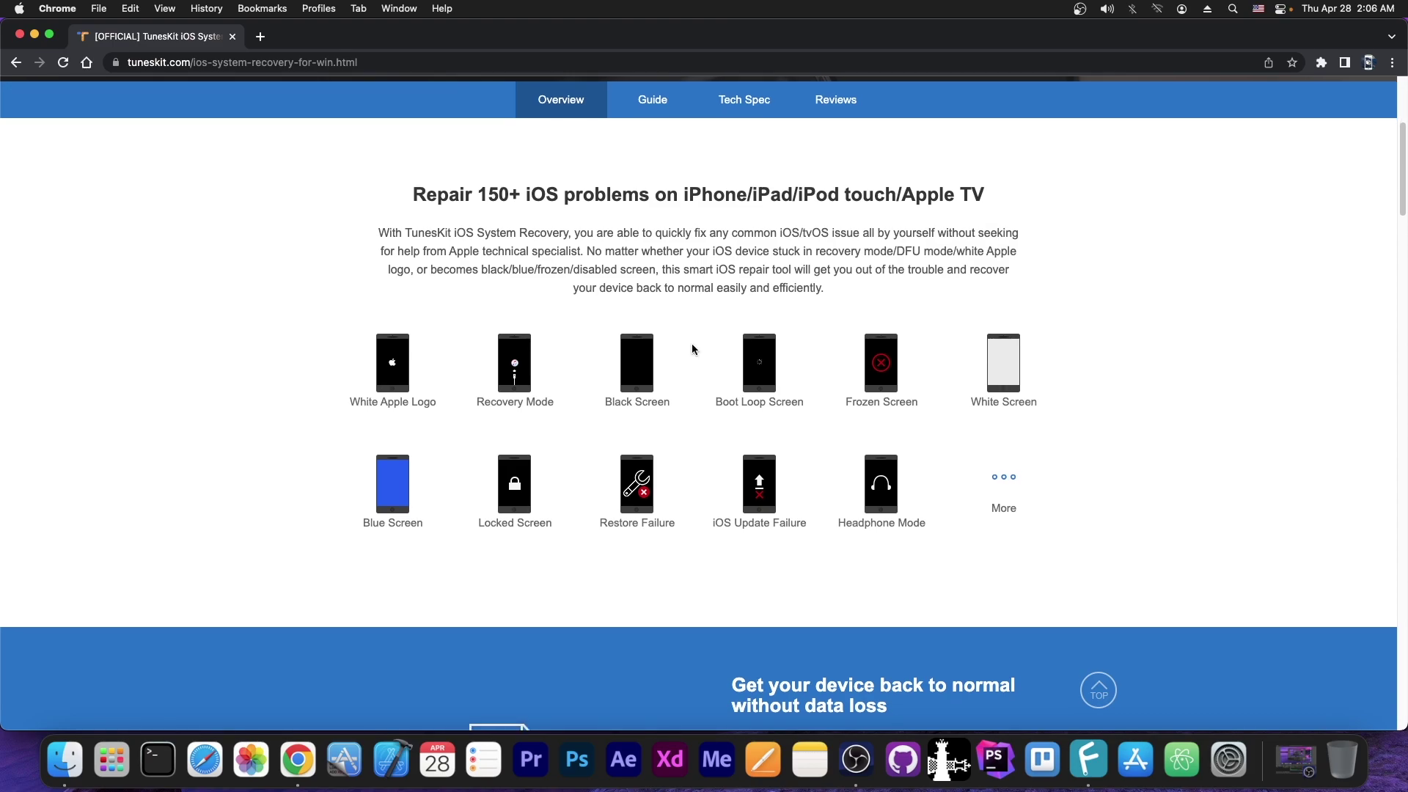
scroll(692, 345, down, 5)
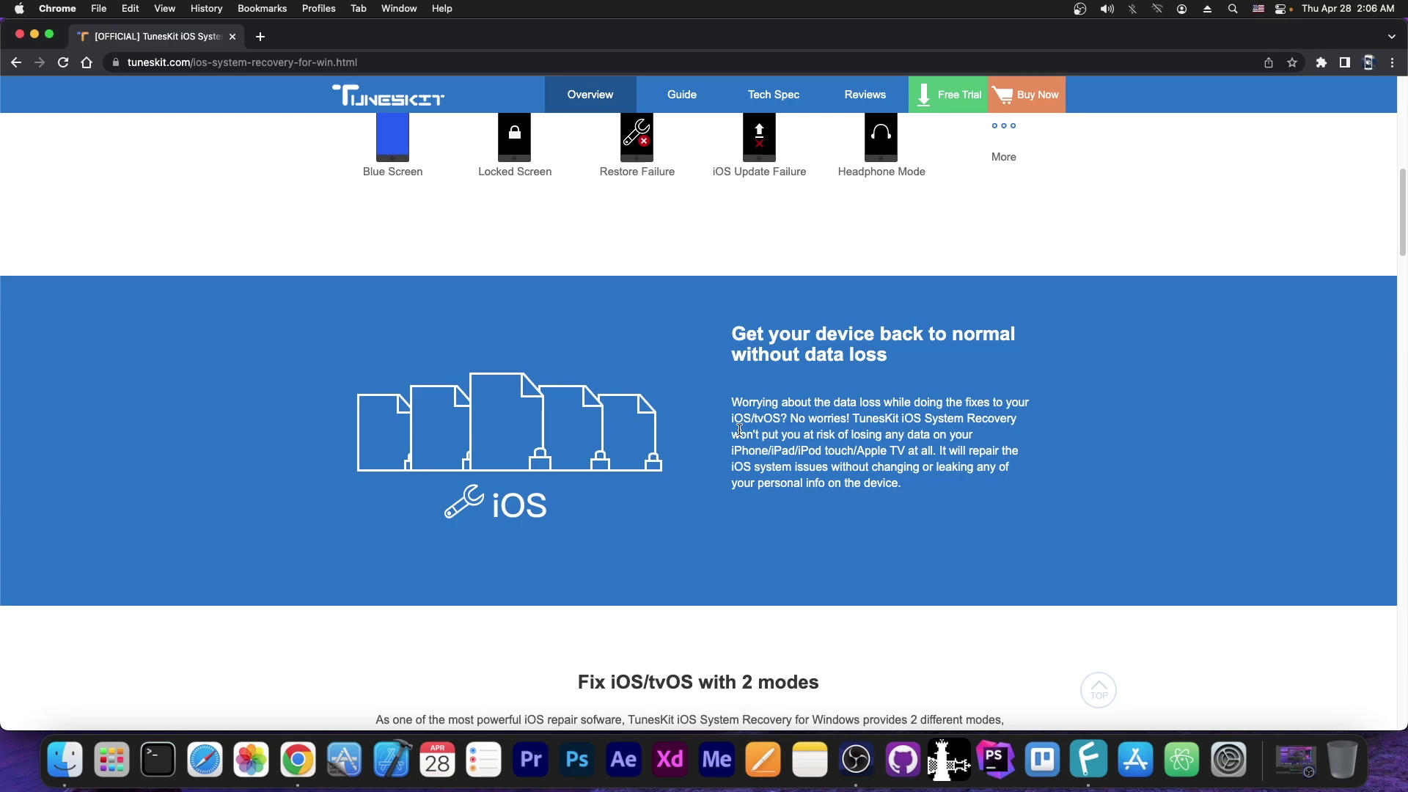
scroll(739, 429, down, 5)
scroll(450, 383, up, 15)
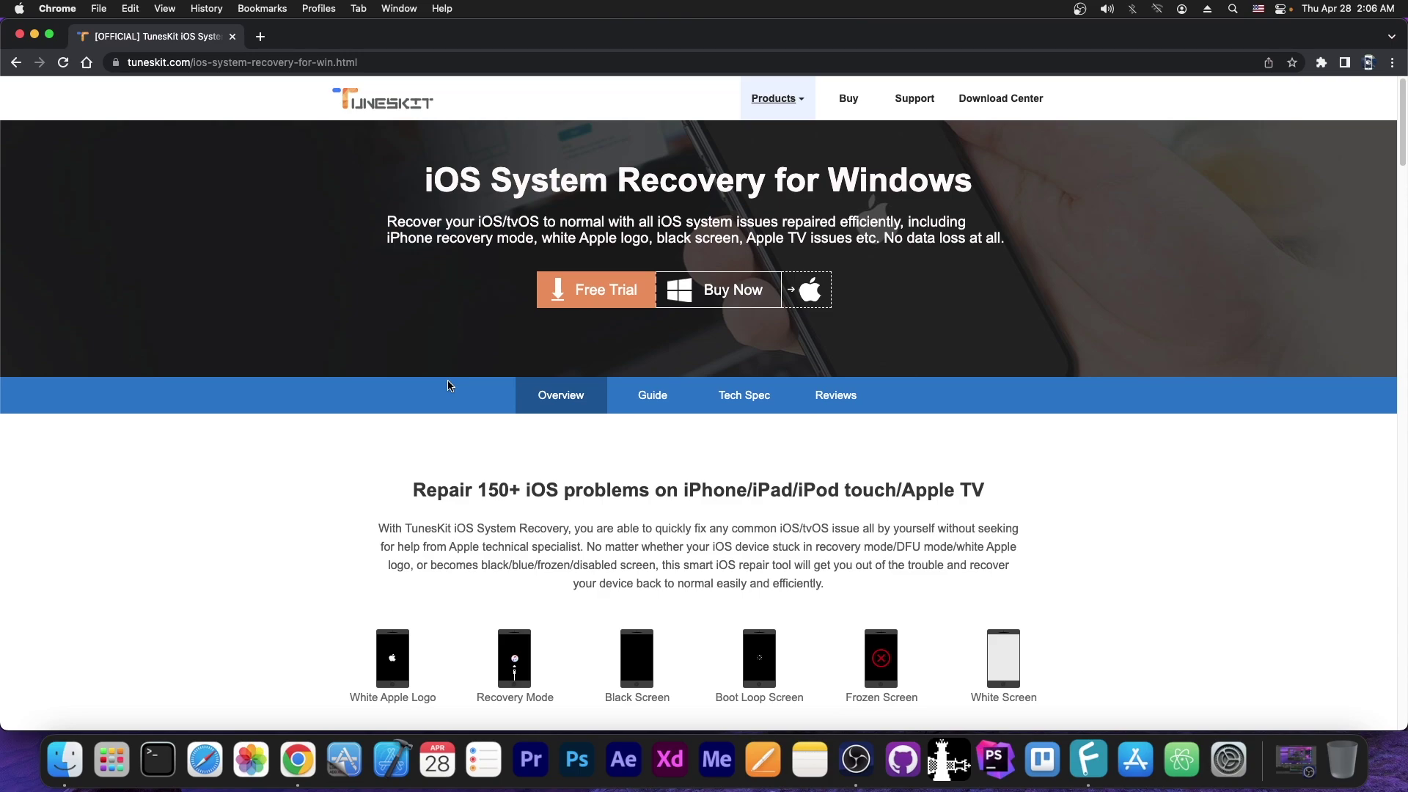
click(36, 35)
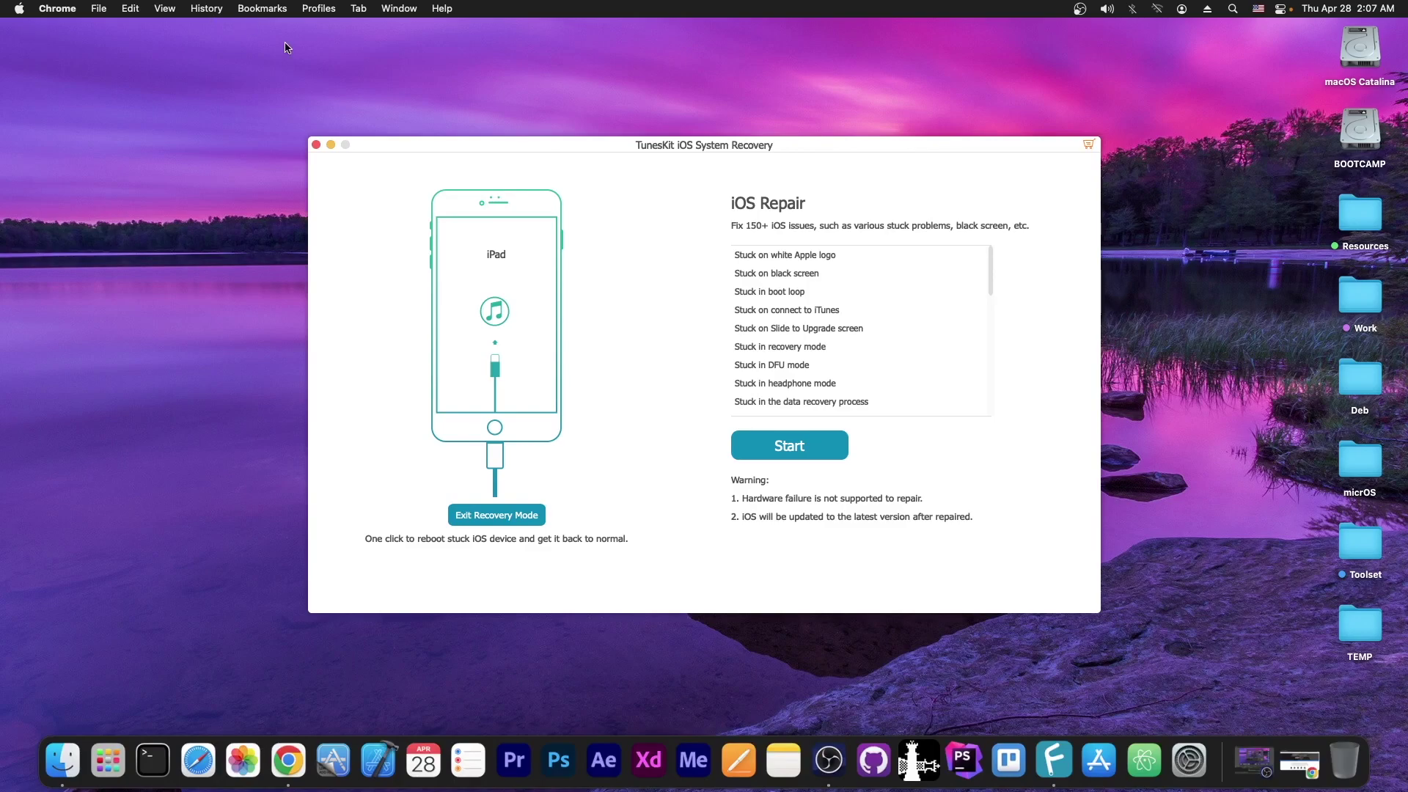
click(635, 211)
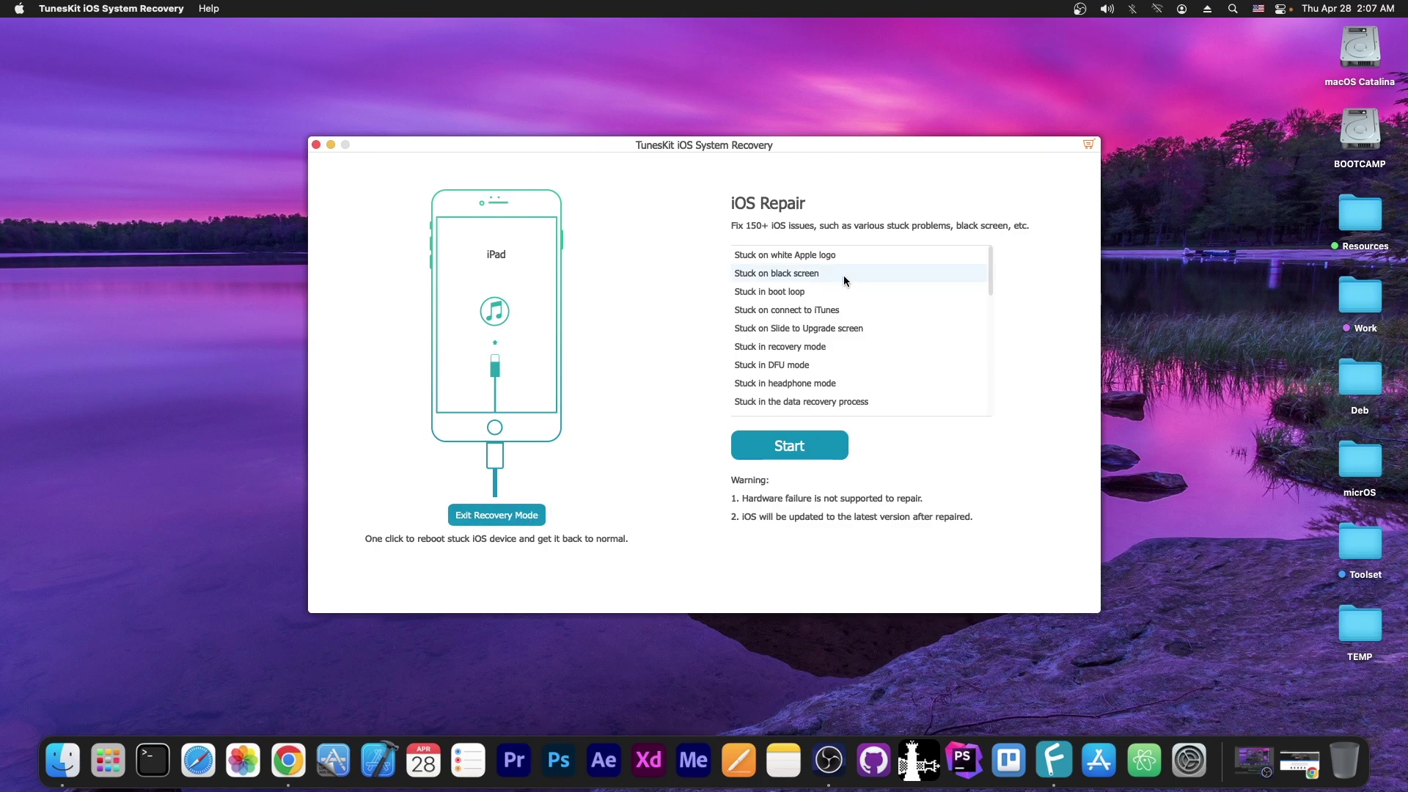
scroll(847, 286, down, 5)
scroll(851, 297, up, 5)
scroll(782, 289, down, 5)
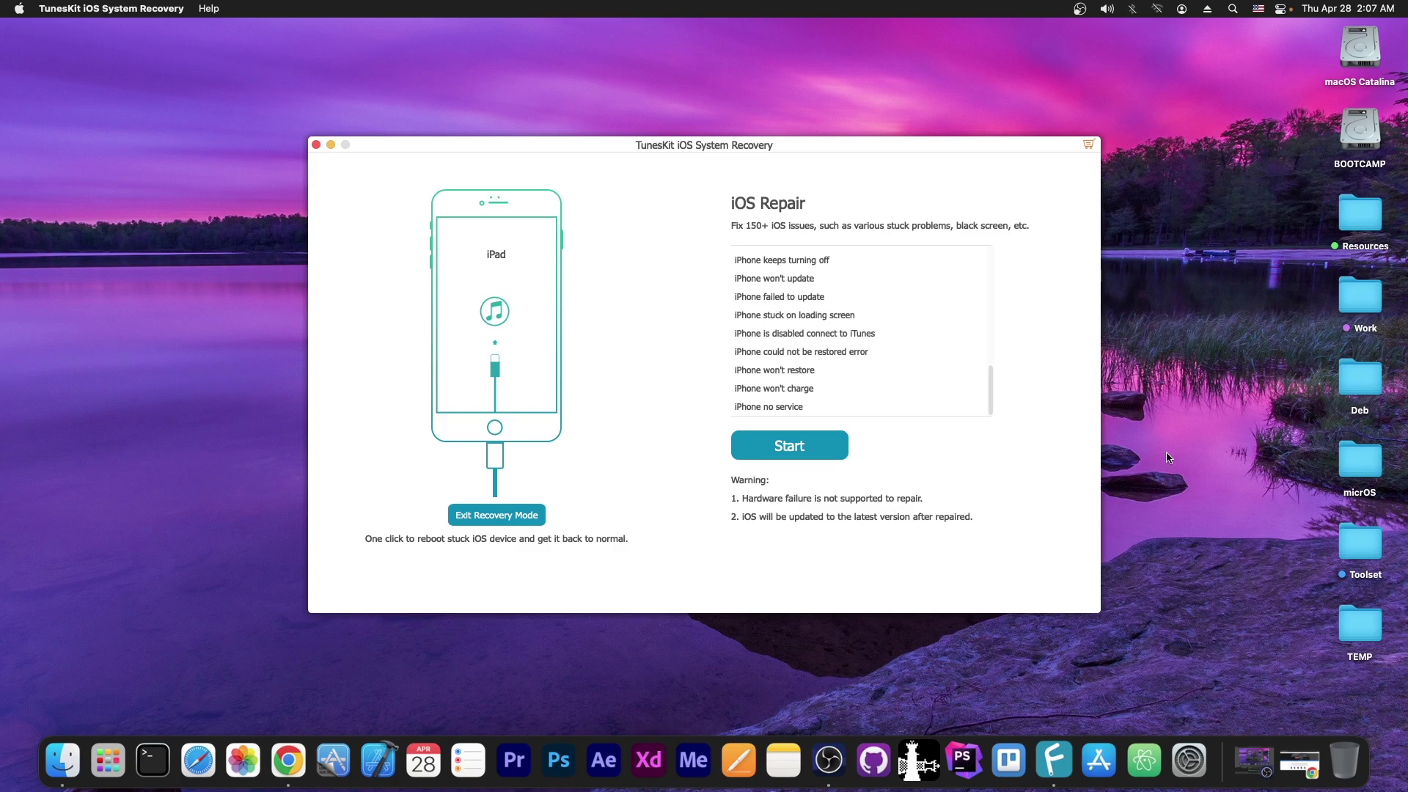
click(1300, 762)
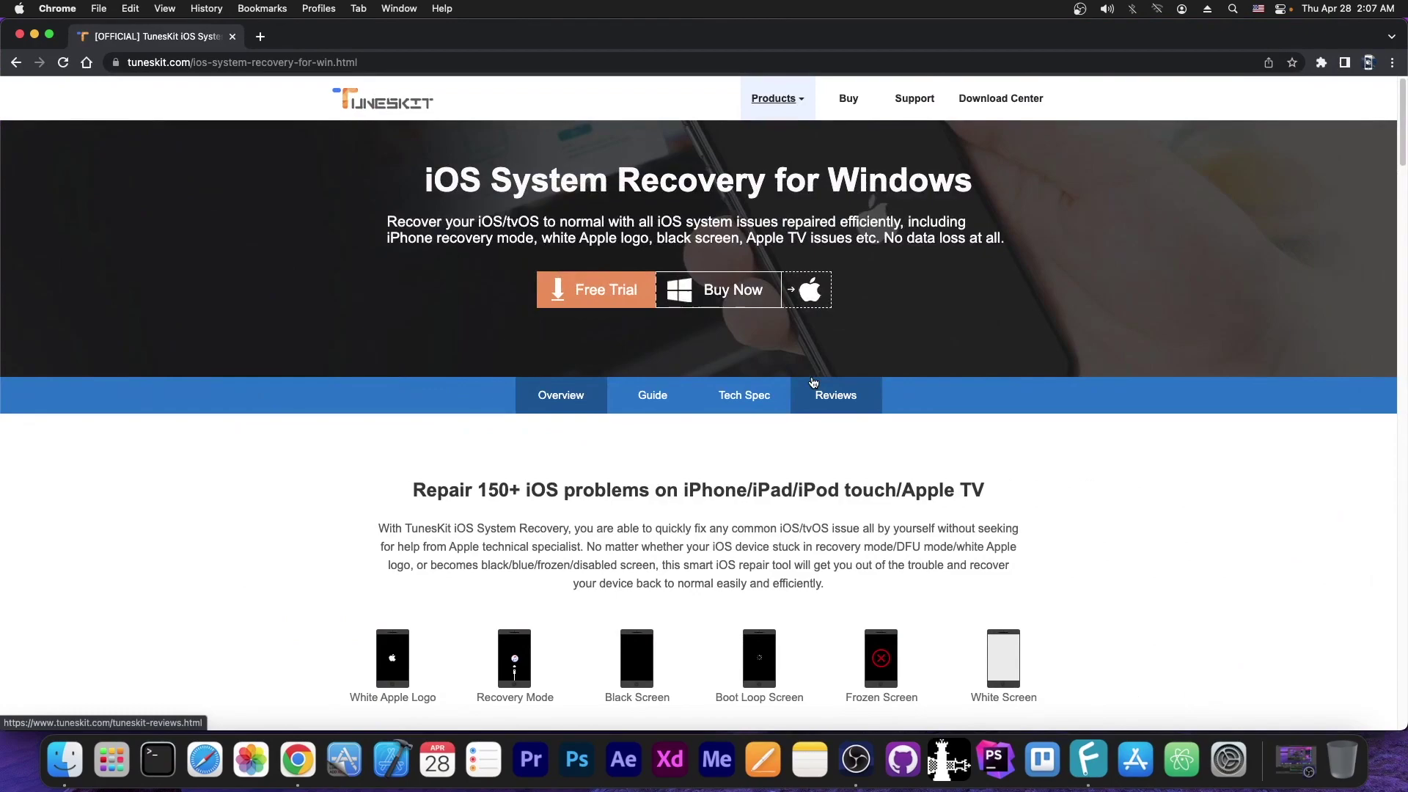
Scroll through the TunesKit page's repair modes, steps and features sections.
scroll(813, 382, down, 3)
scroll(811, 380, down, 1)
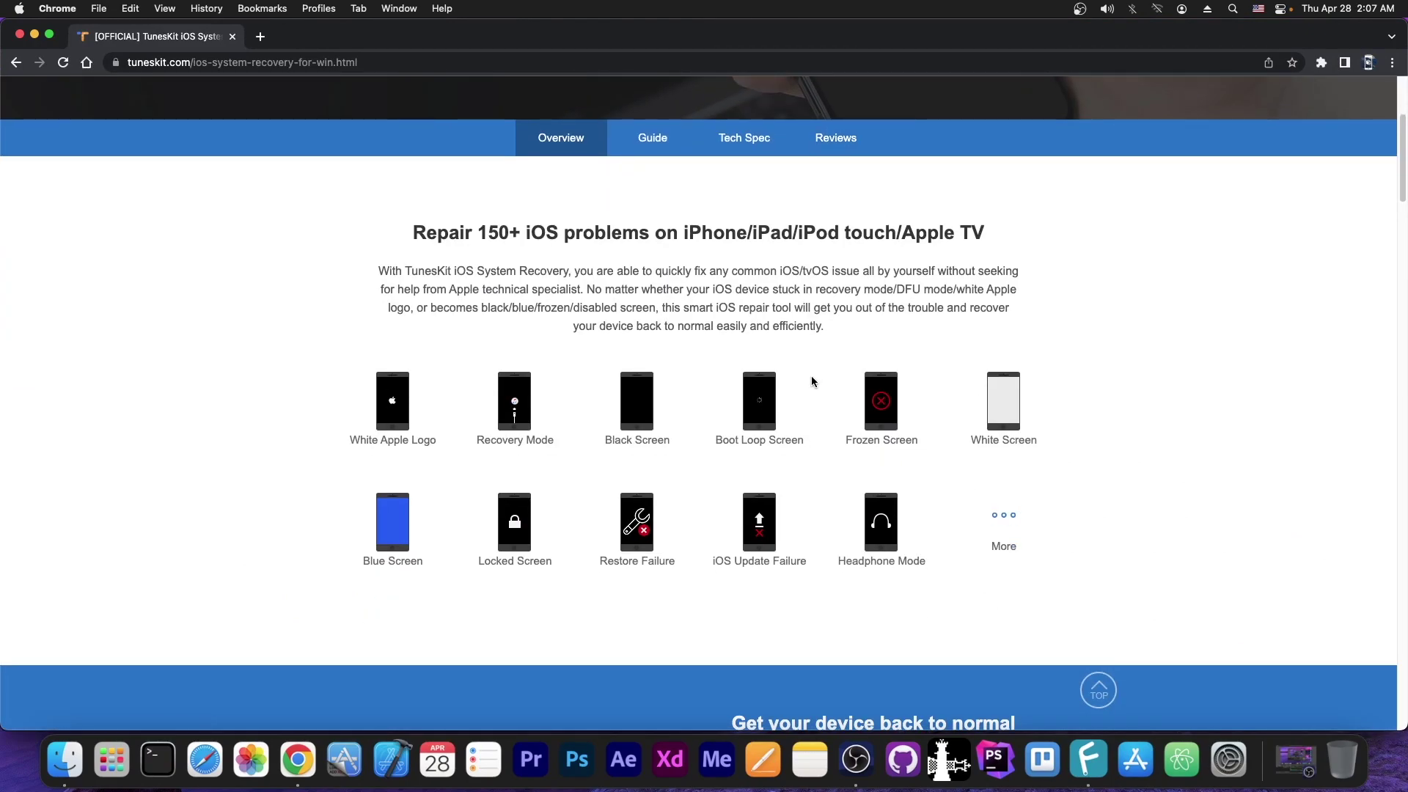
scroll(811, 381, down, 8)
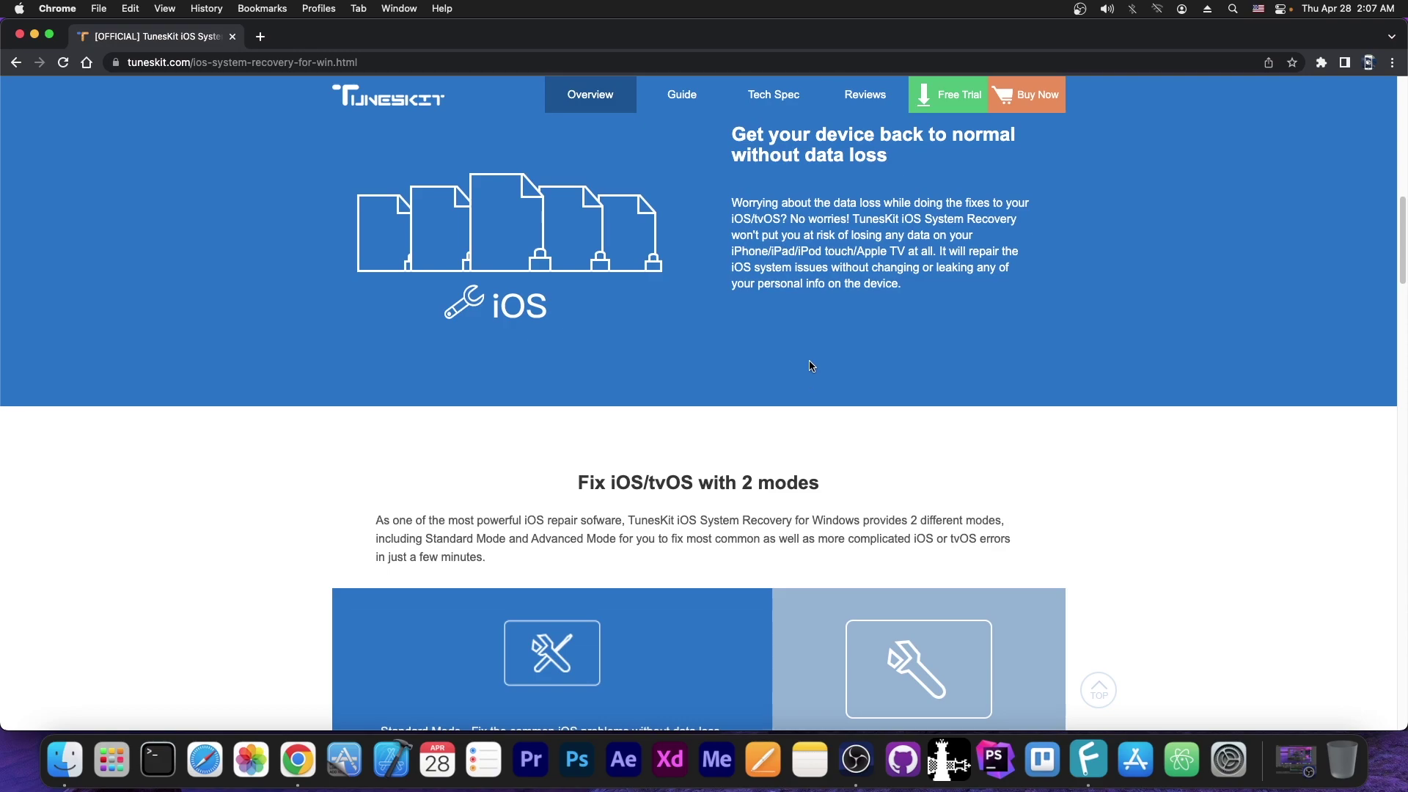
scroll(807, 381, down, 5)
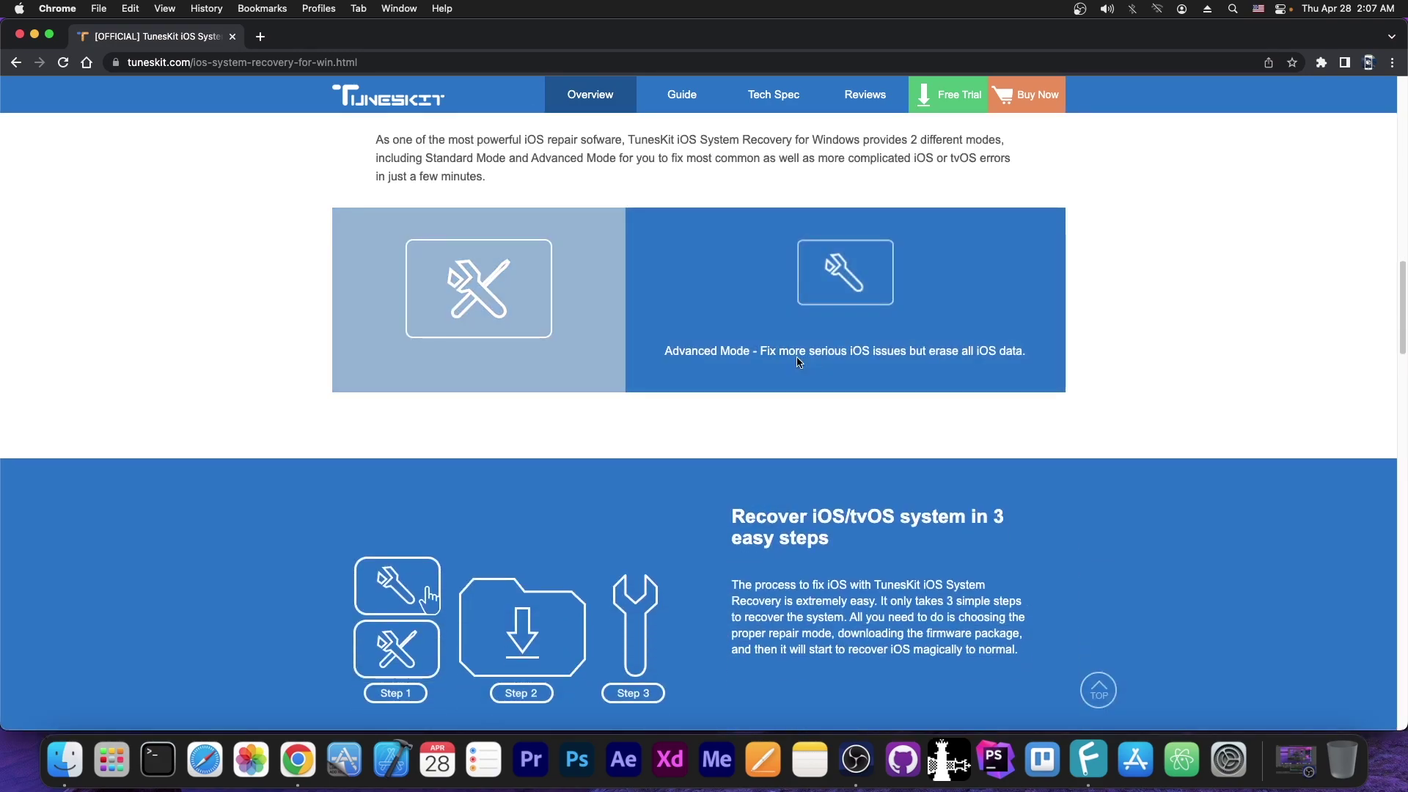
scroll(336, 298, down, 10)
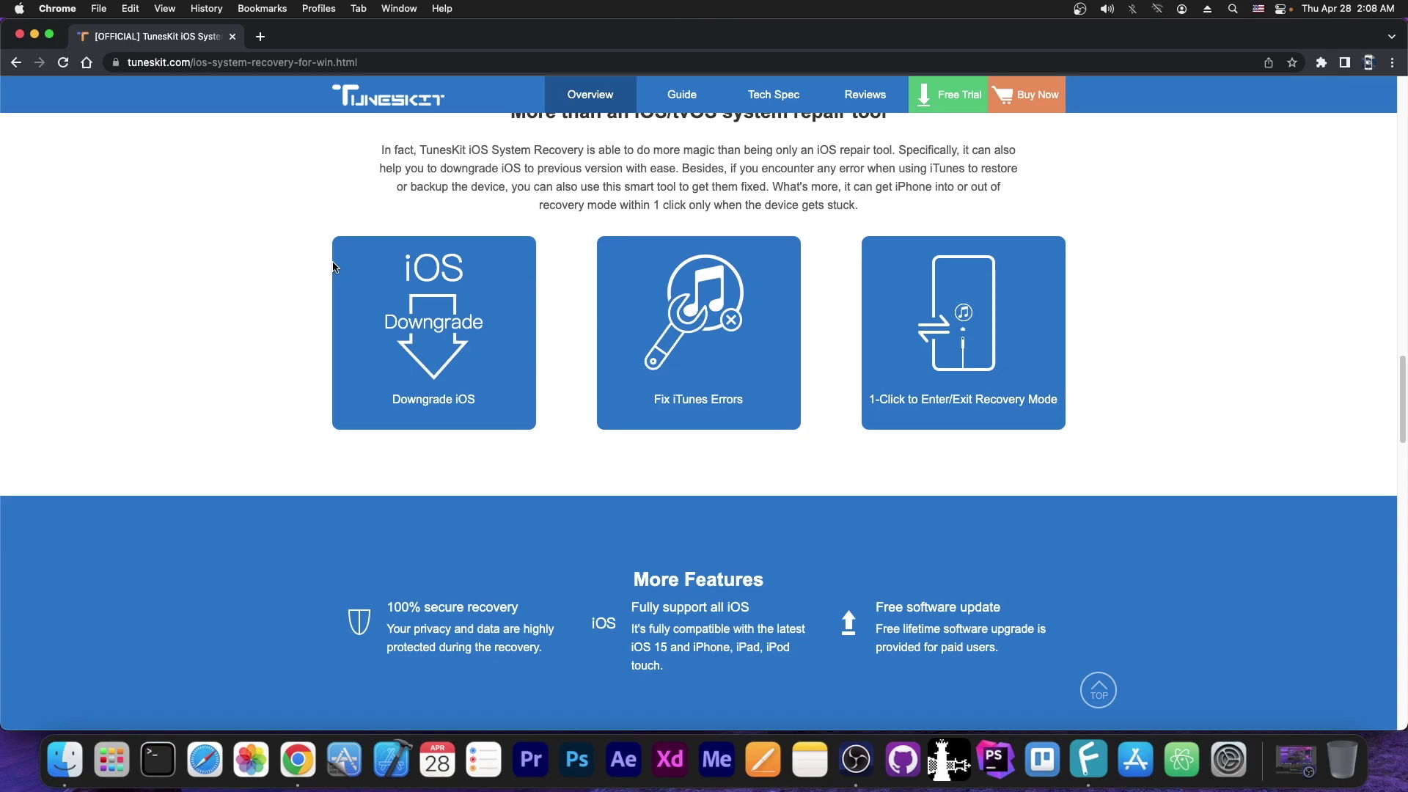
scroll(333, 266, down, 8)
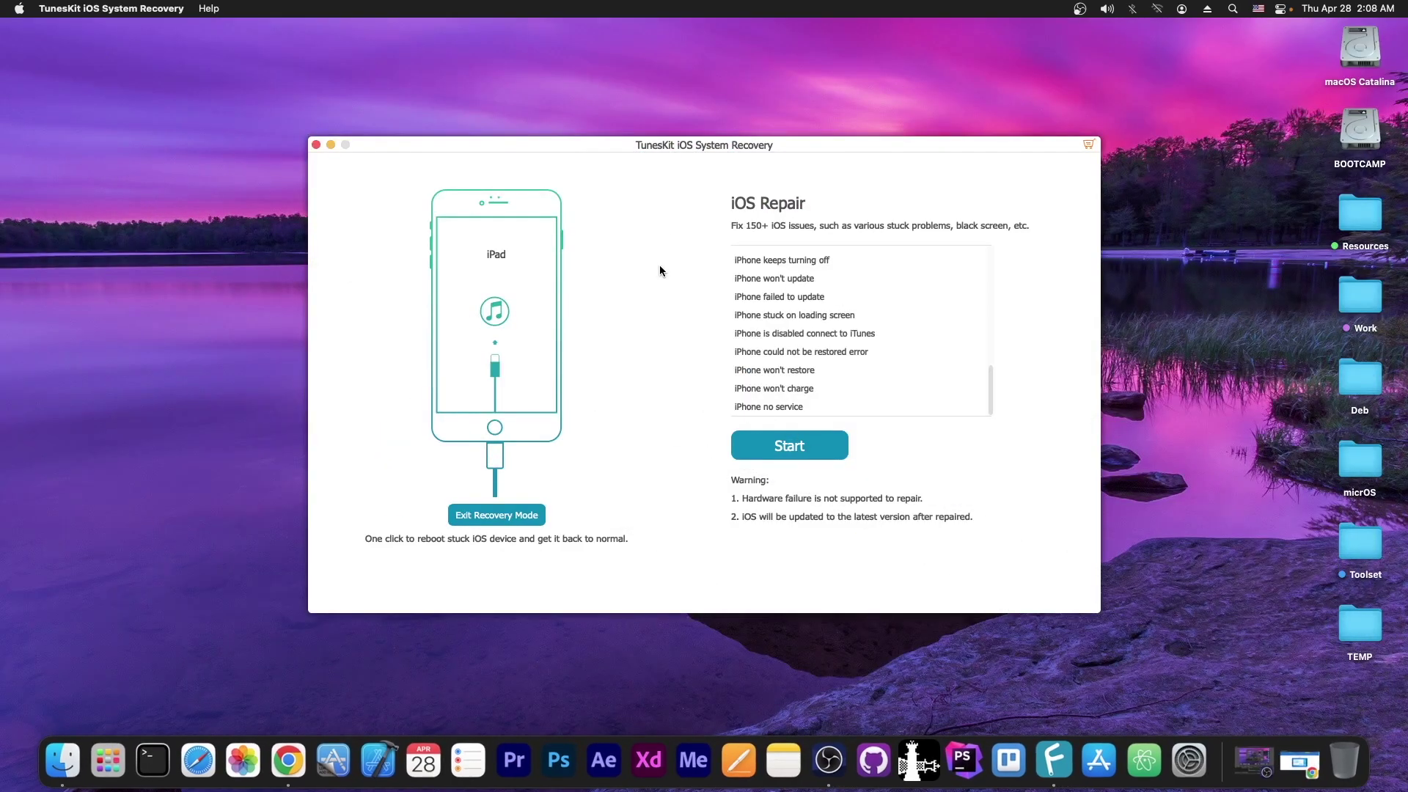
Start the iPad repair and pick Standard Mode over the data-erasing Advanced Mode.
scroll(928, 328, up, 5)
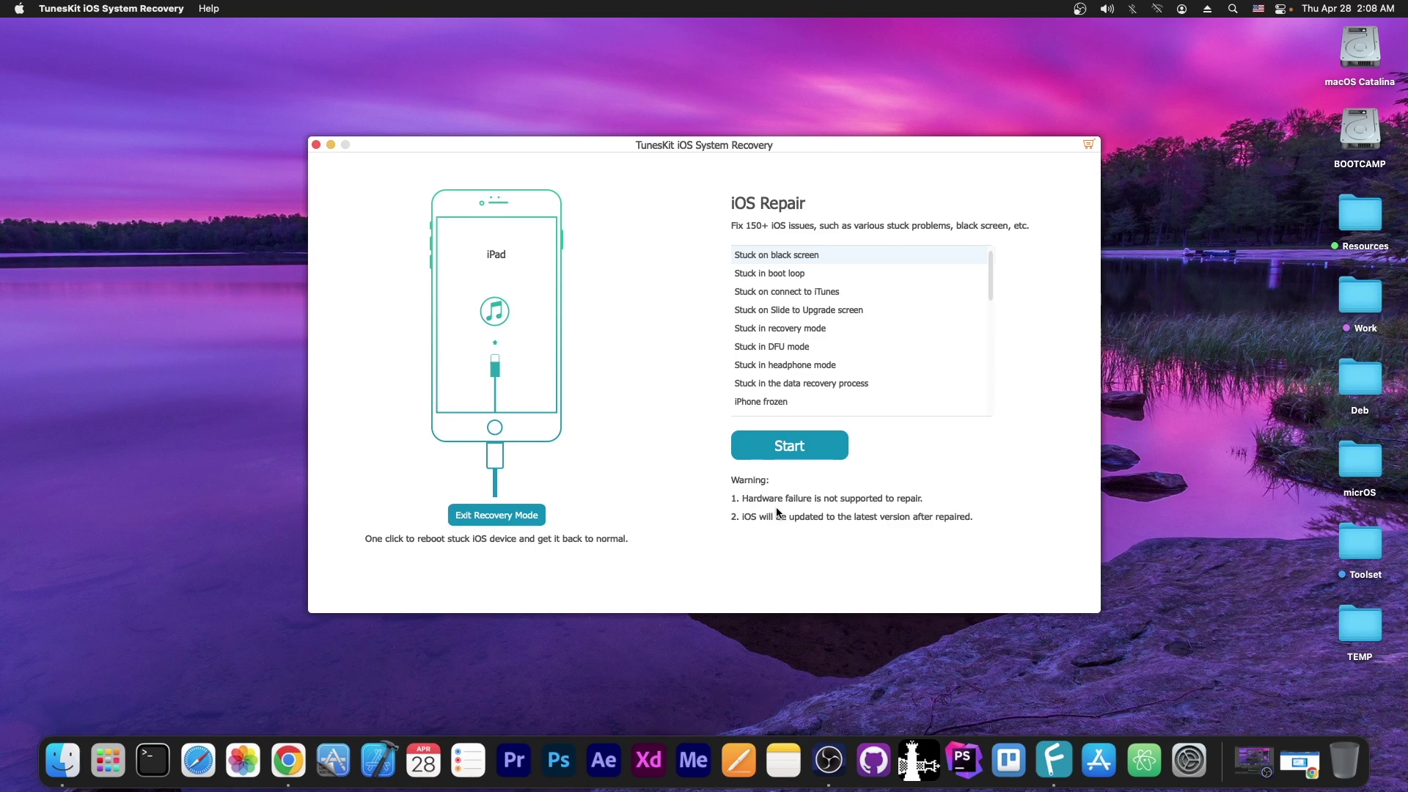
click(799, 447)
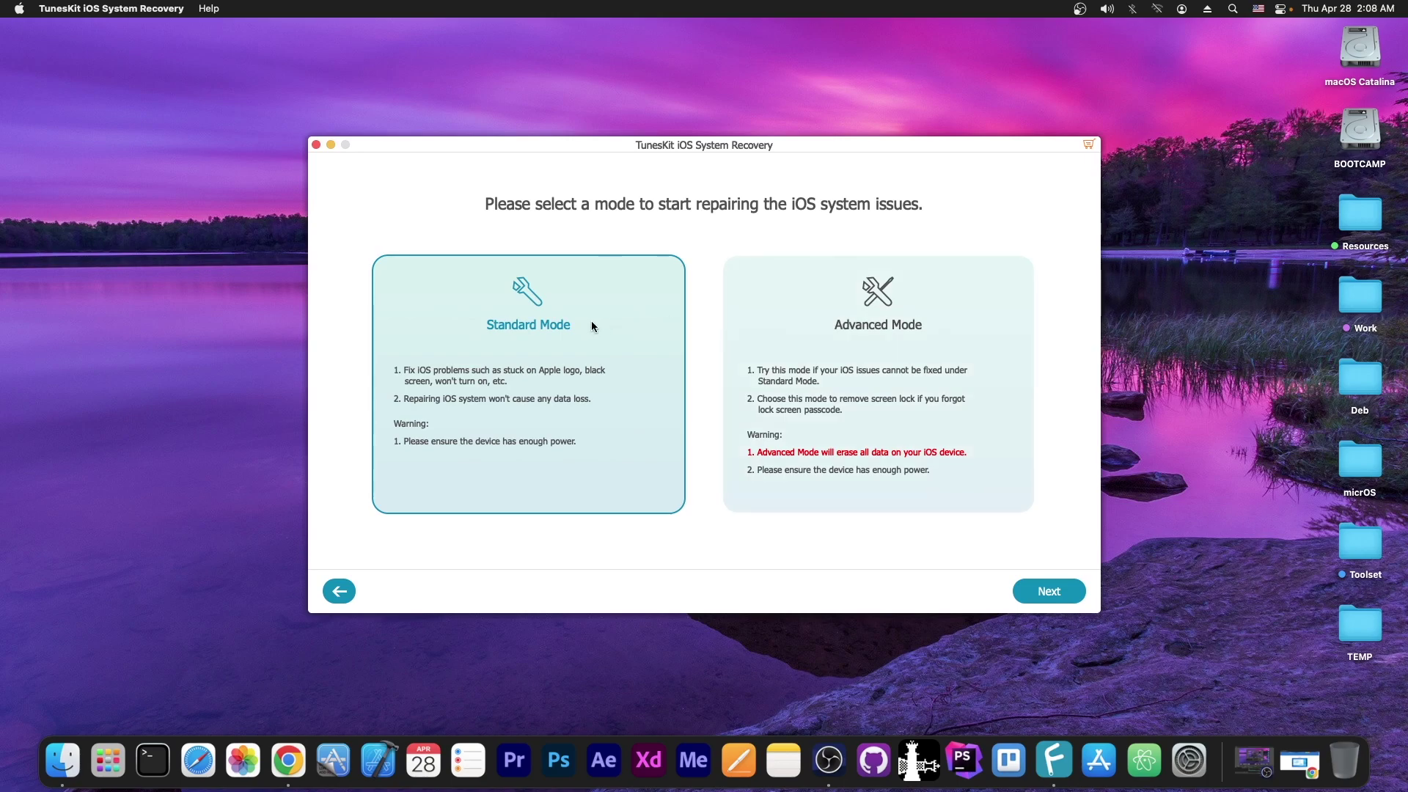
click(770, 315)
click(582, 338)
click(781, 303)
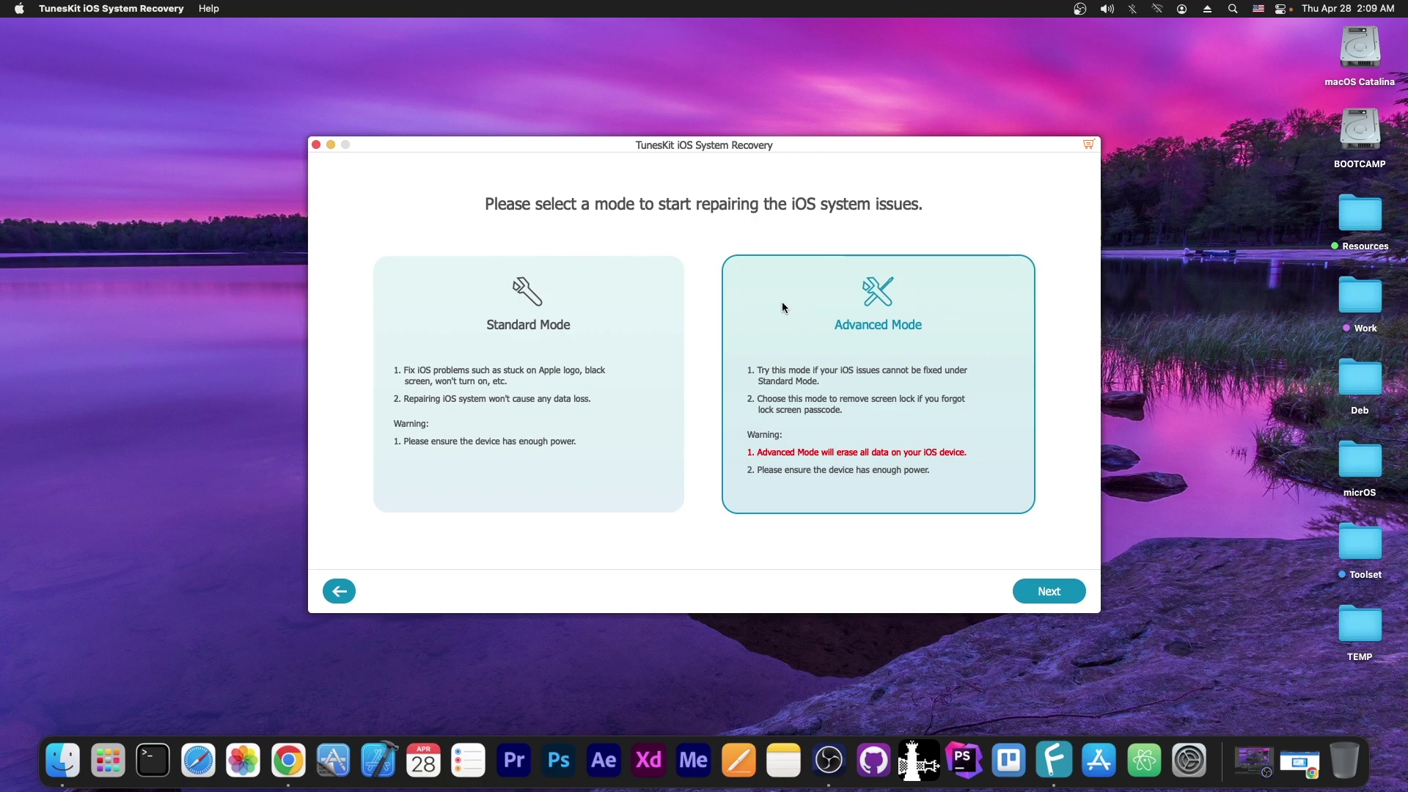
click(671, 469)
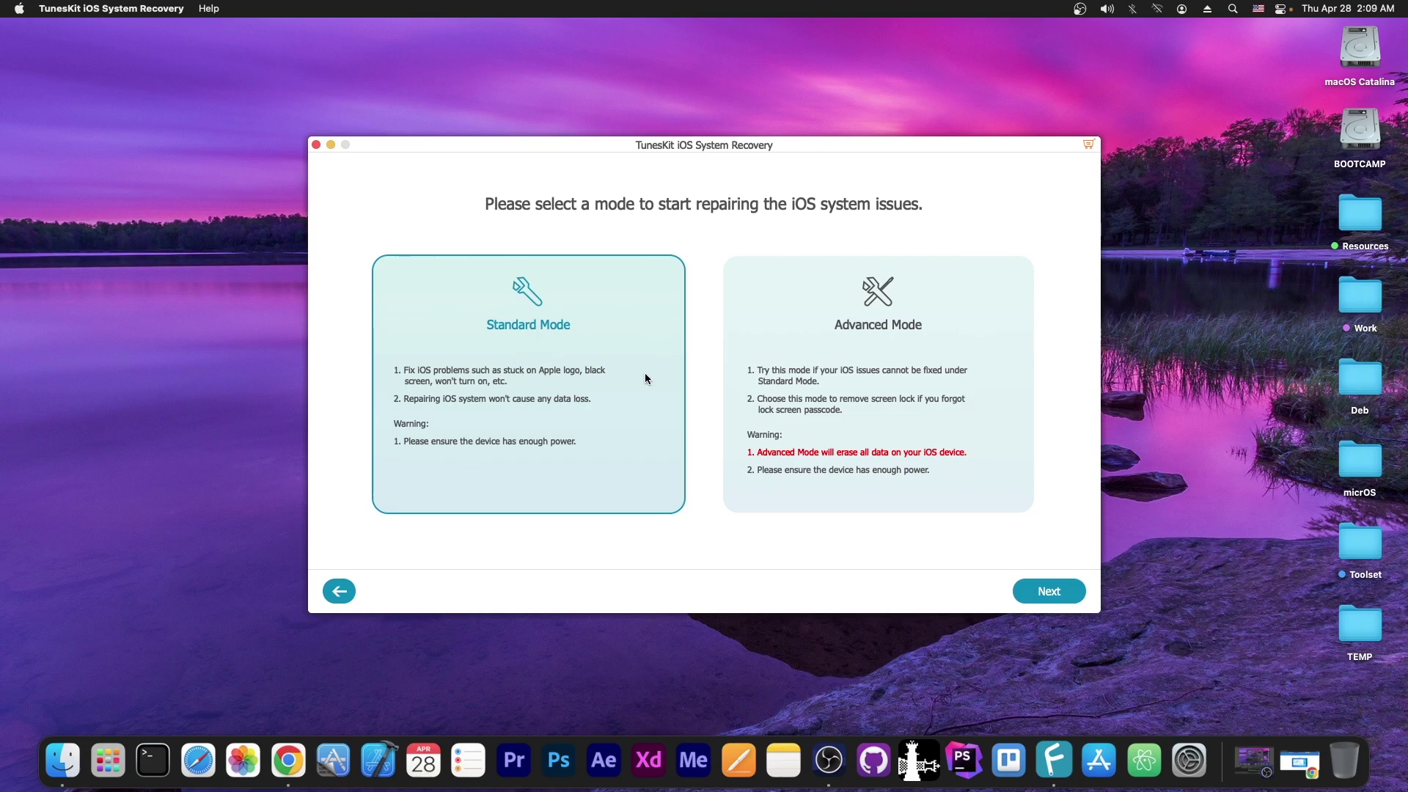
Keep iPad mini 4, model A1538 and iOS 15.4.1, then download the firmware package.
click(1053, 591)
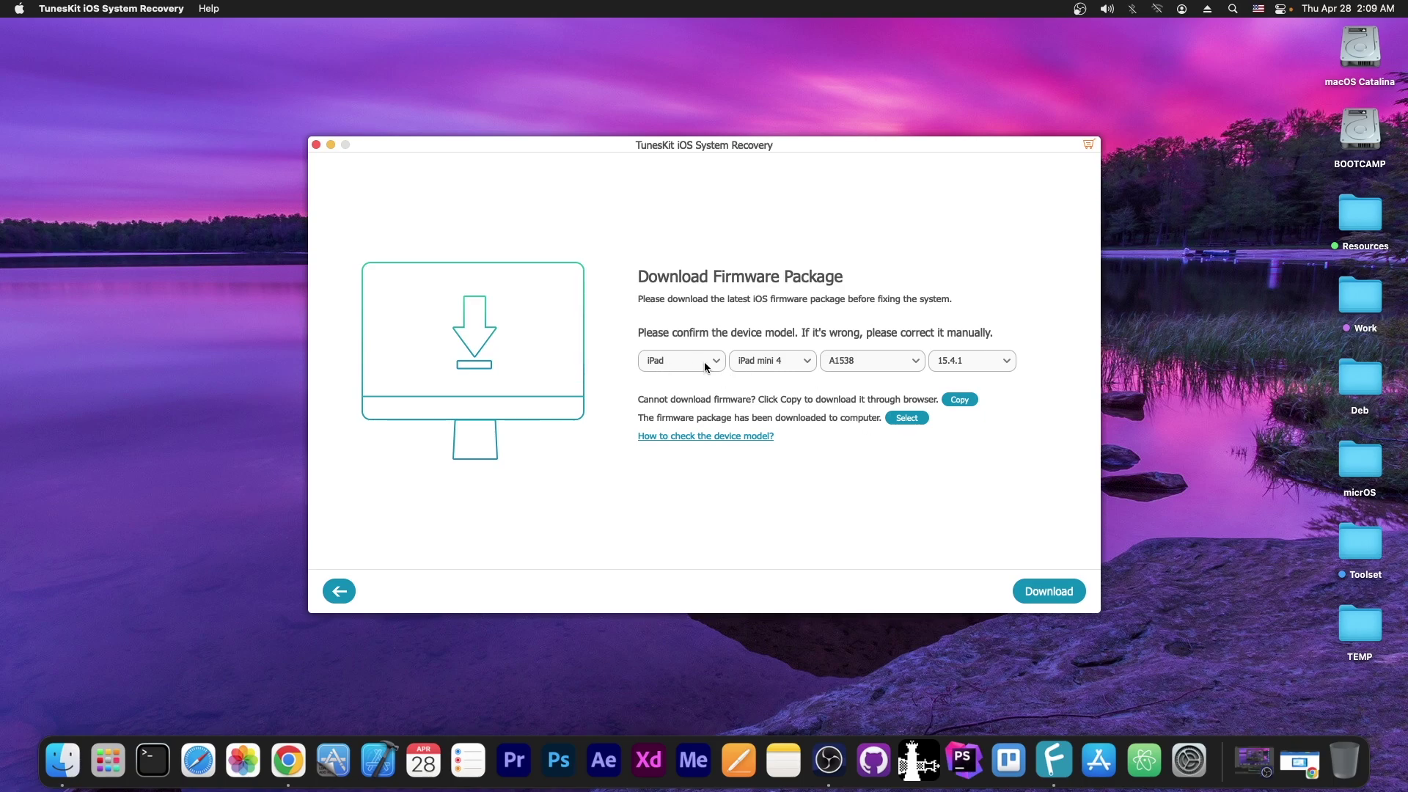
click(848, 361)
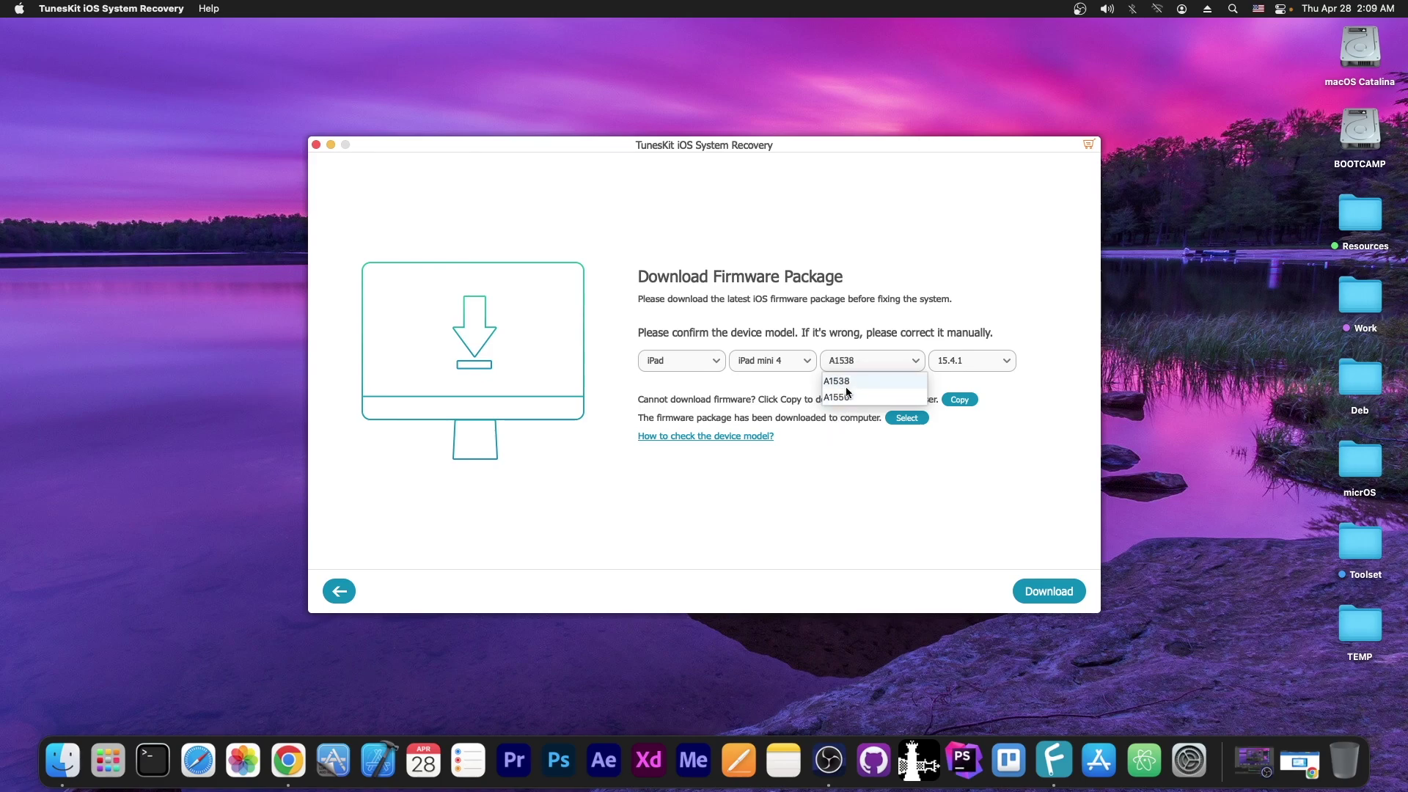
click(835, 381)
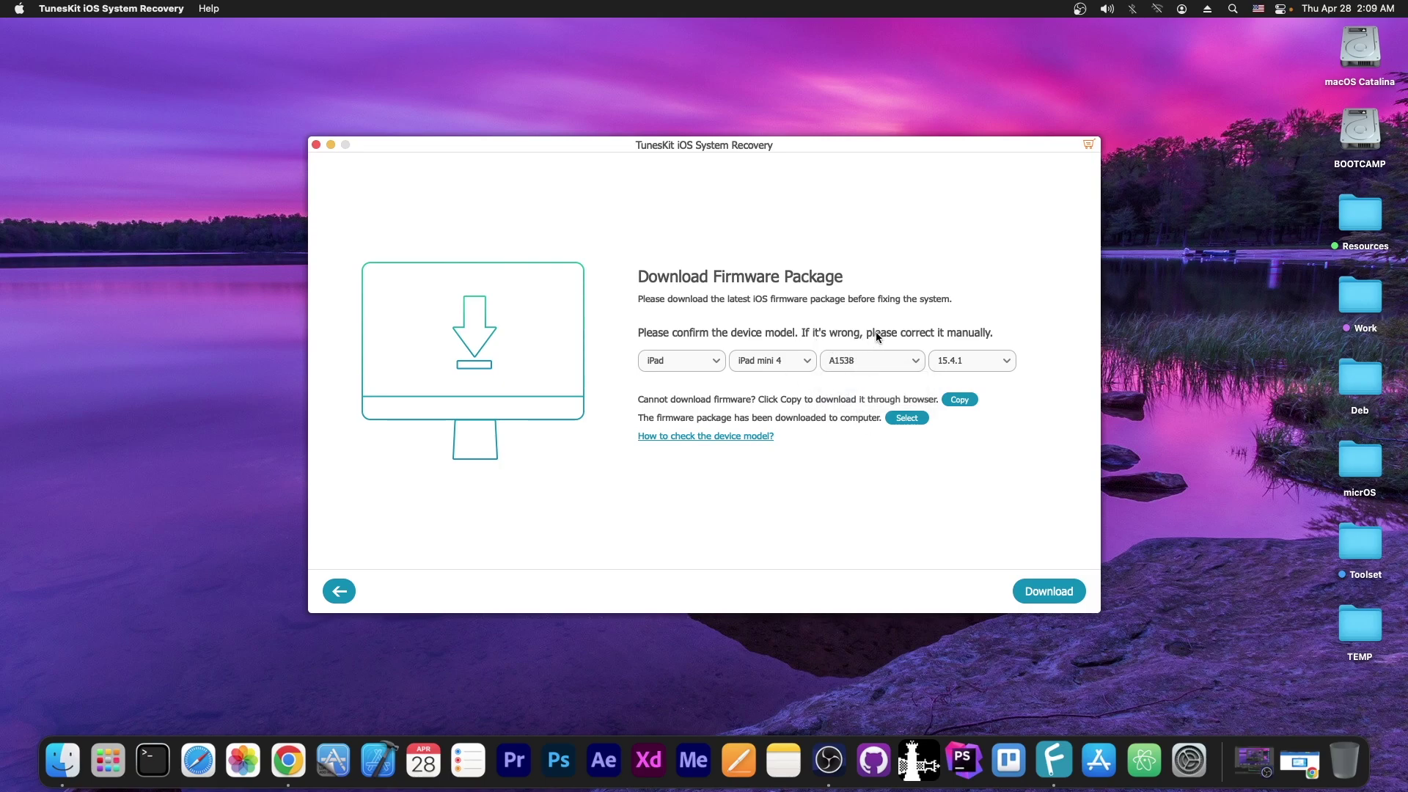
click(991, 361)
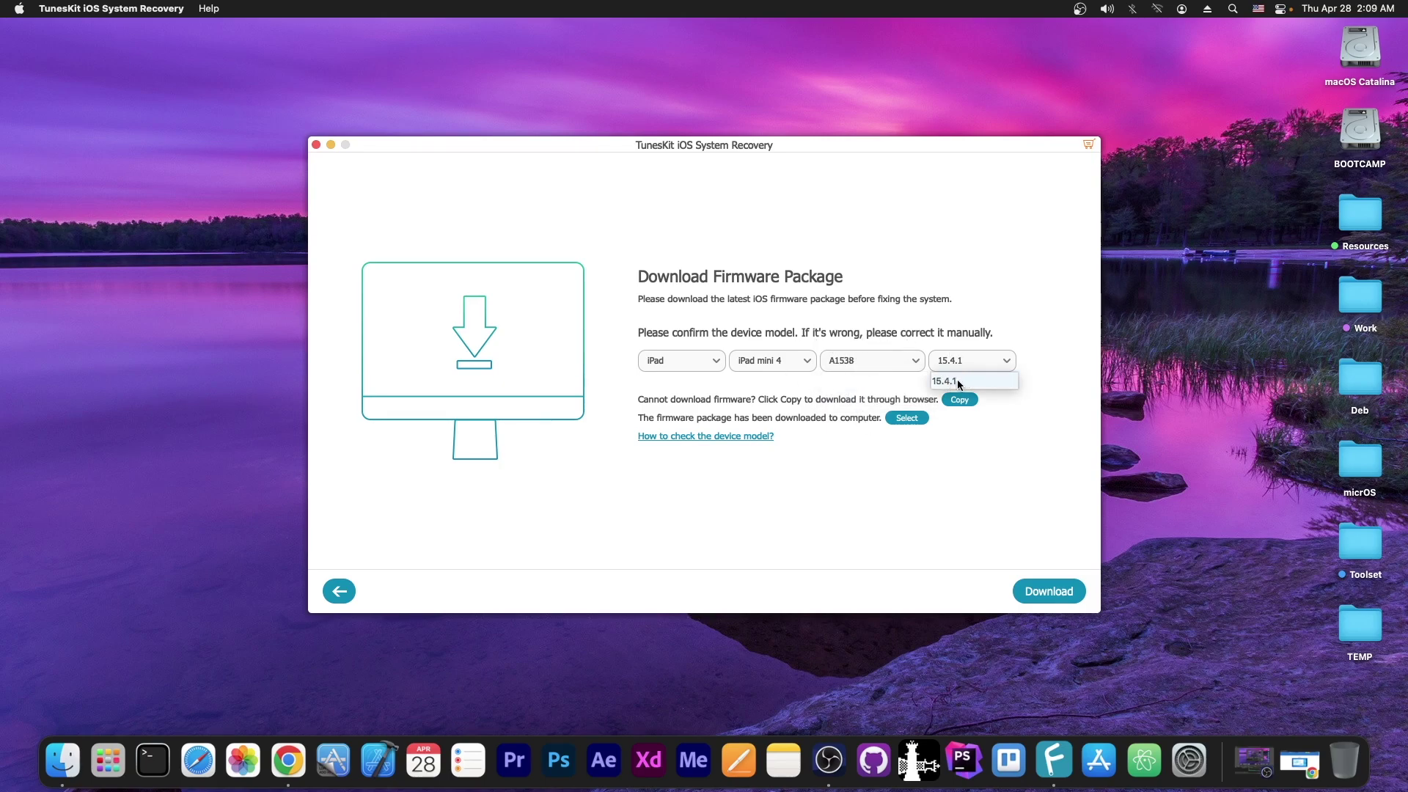
click(954, 381)
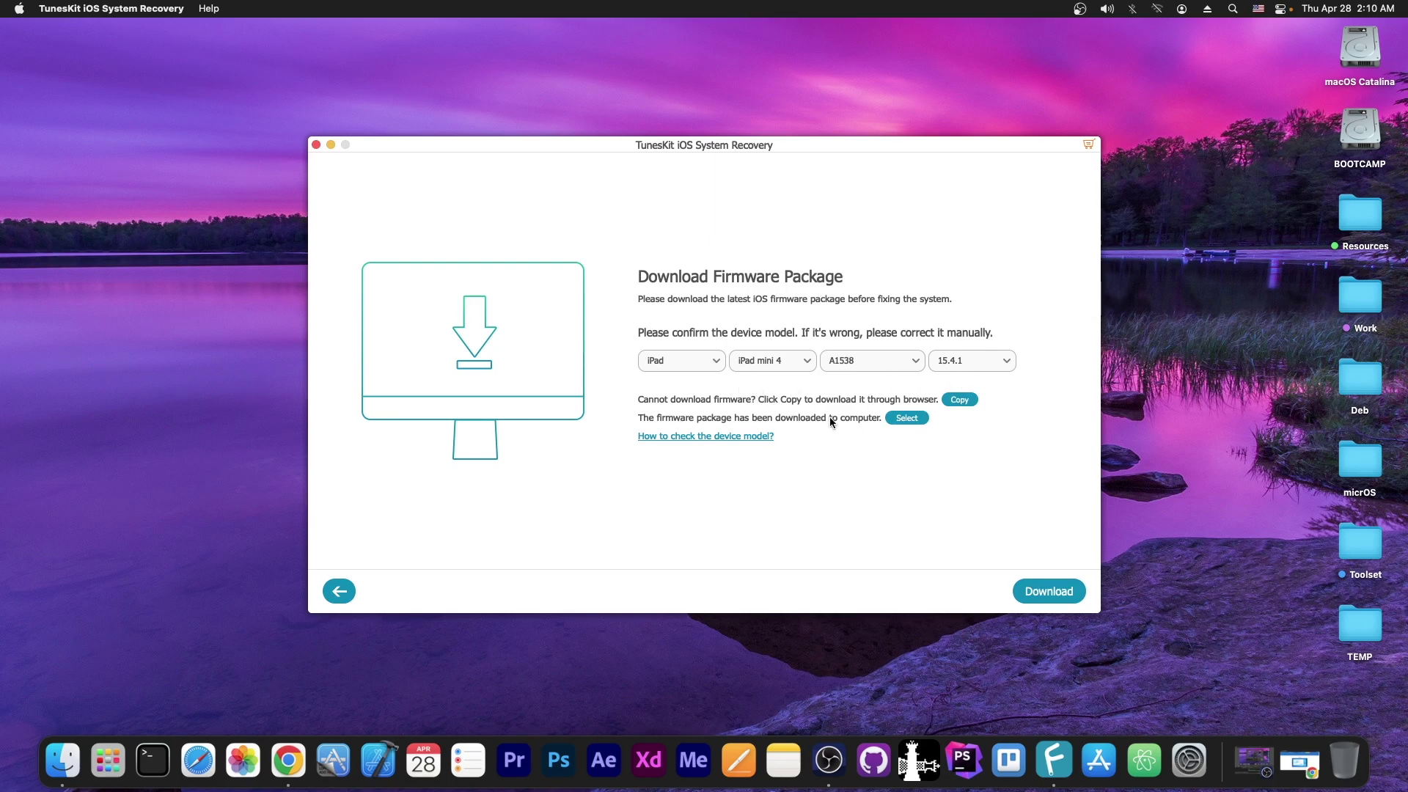
click(1049, 587)
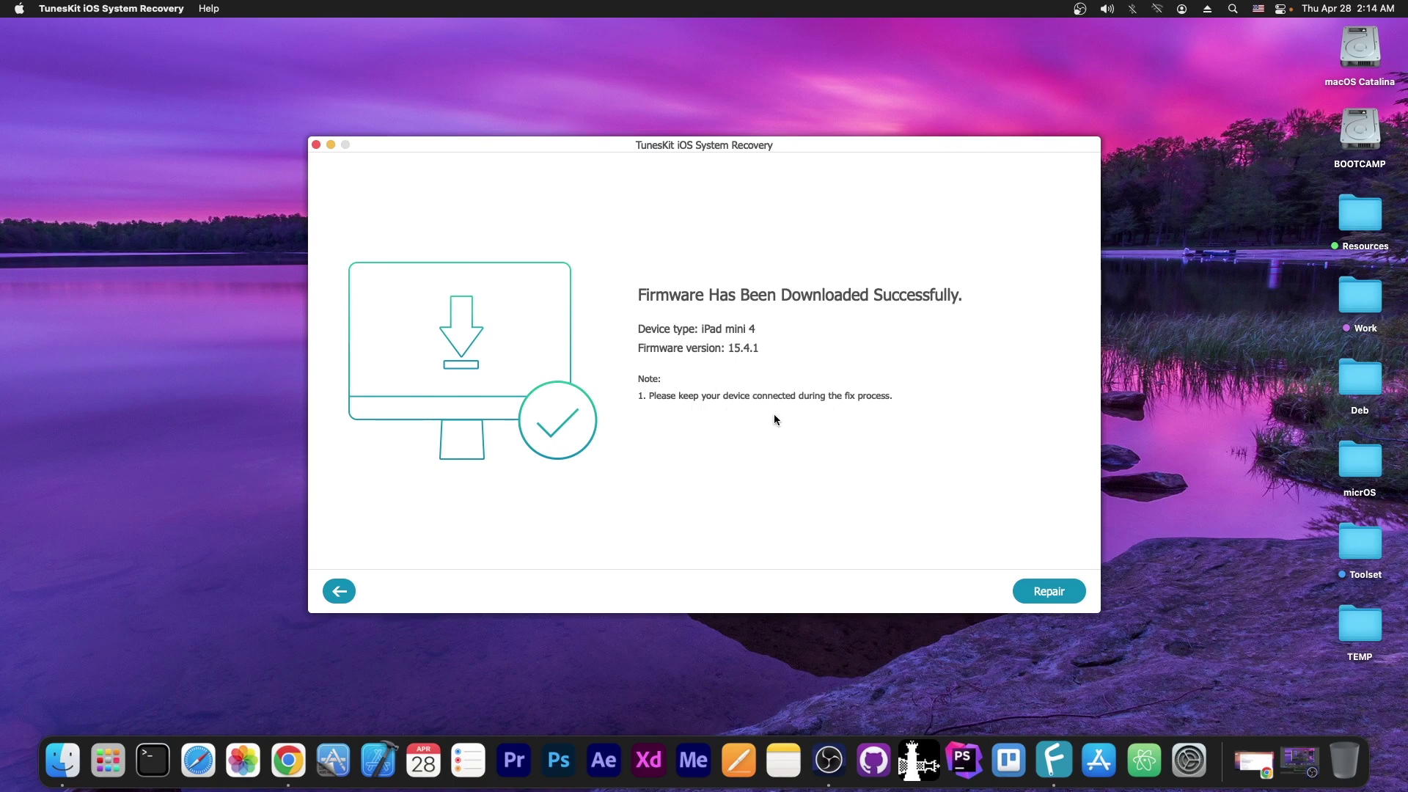
Begin repairing the iPad with the downloaded iOS 15.4.1 firmware.
click(1049, 592)
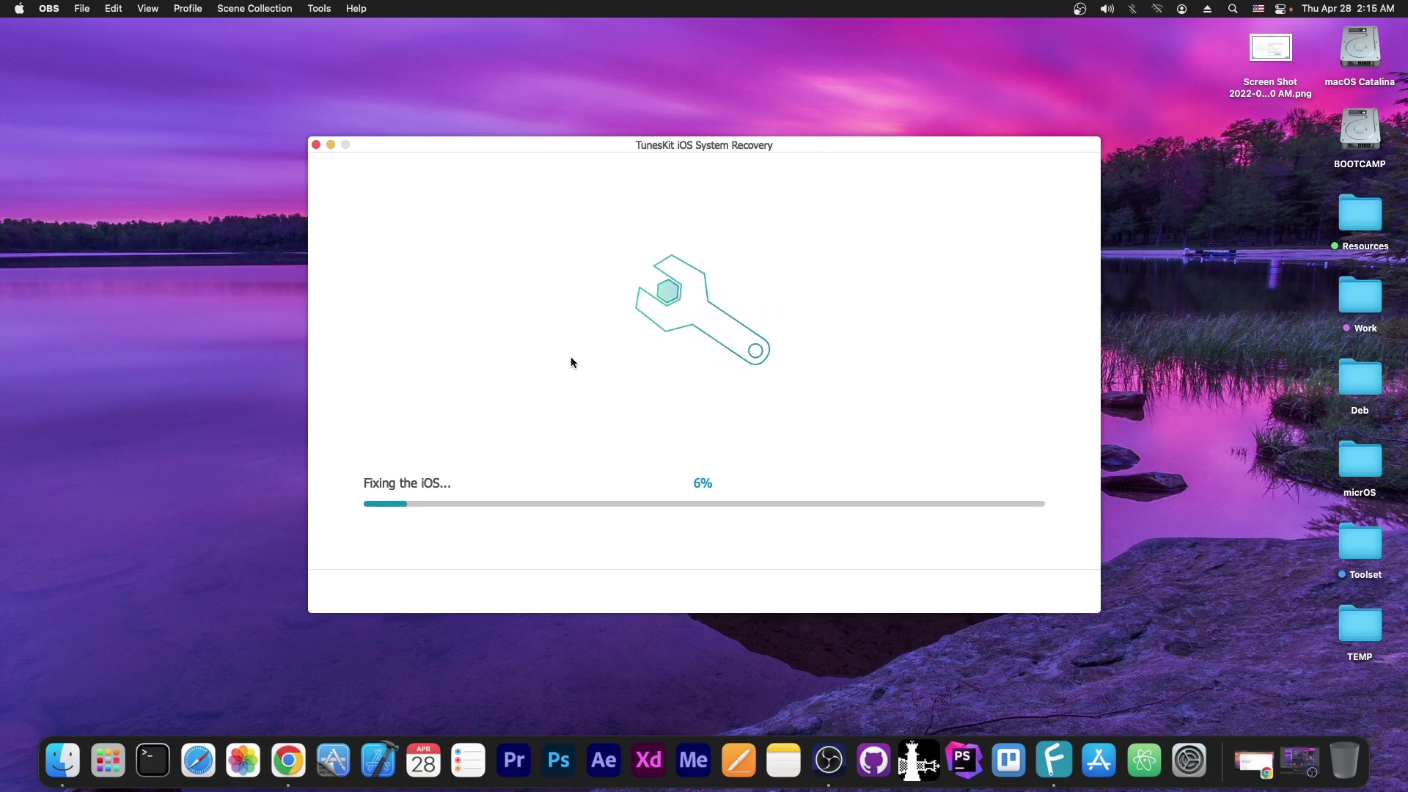
Wait for Fixing the iOS to reach Repair Completed while the iPad reboots.
key(super+Tab)
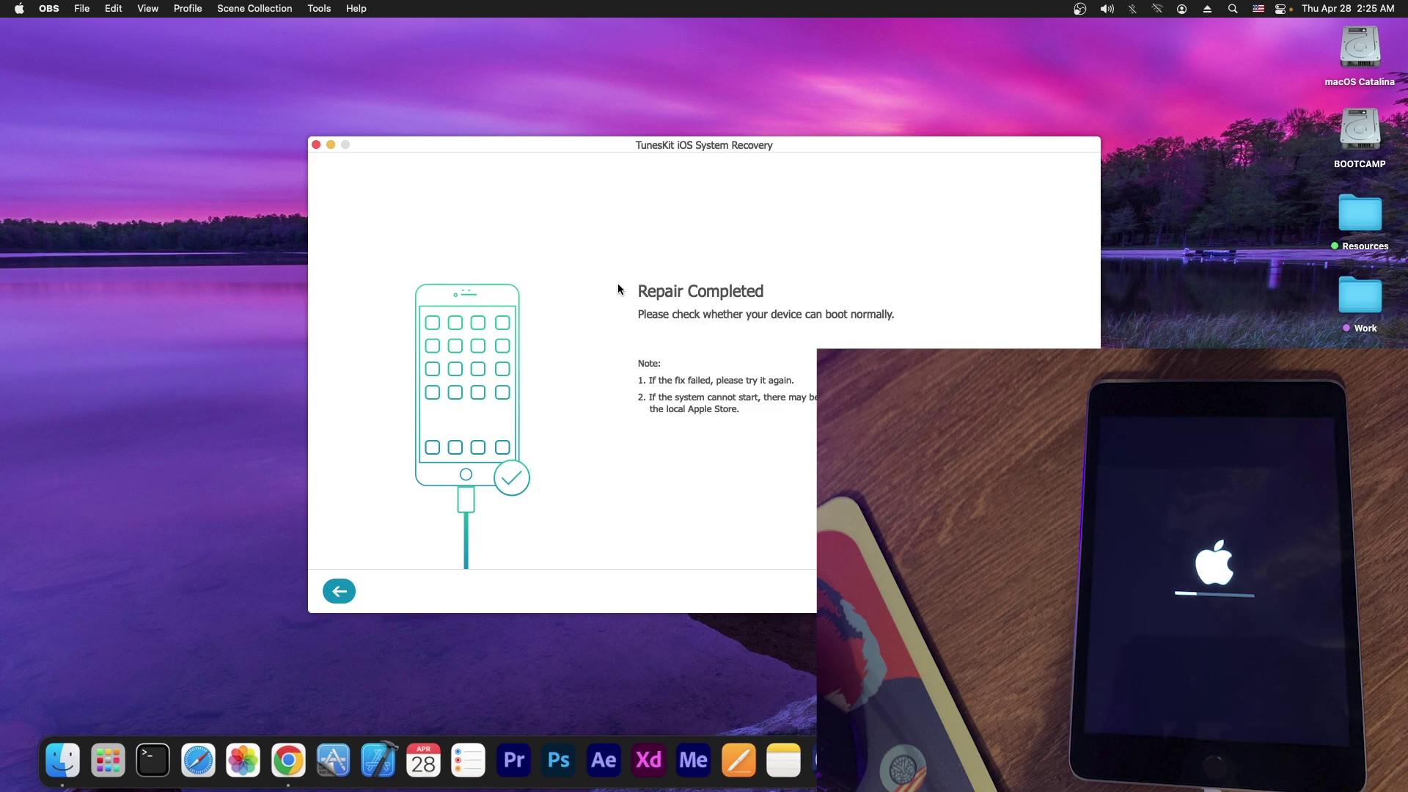
Dismiss the Repair Completed screen and exit TunesKit iOS System Recovery completely.
click(1047, 590)
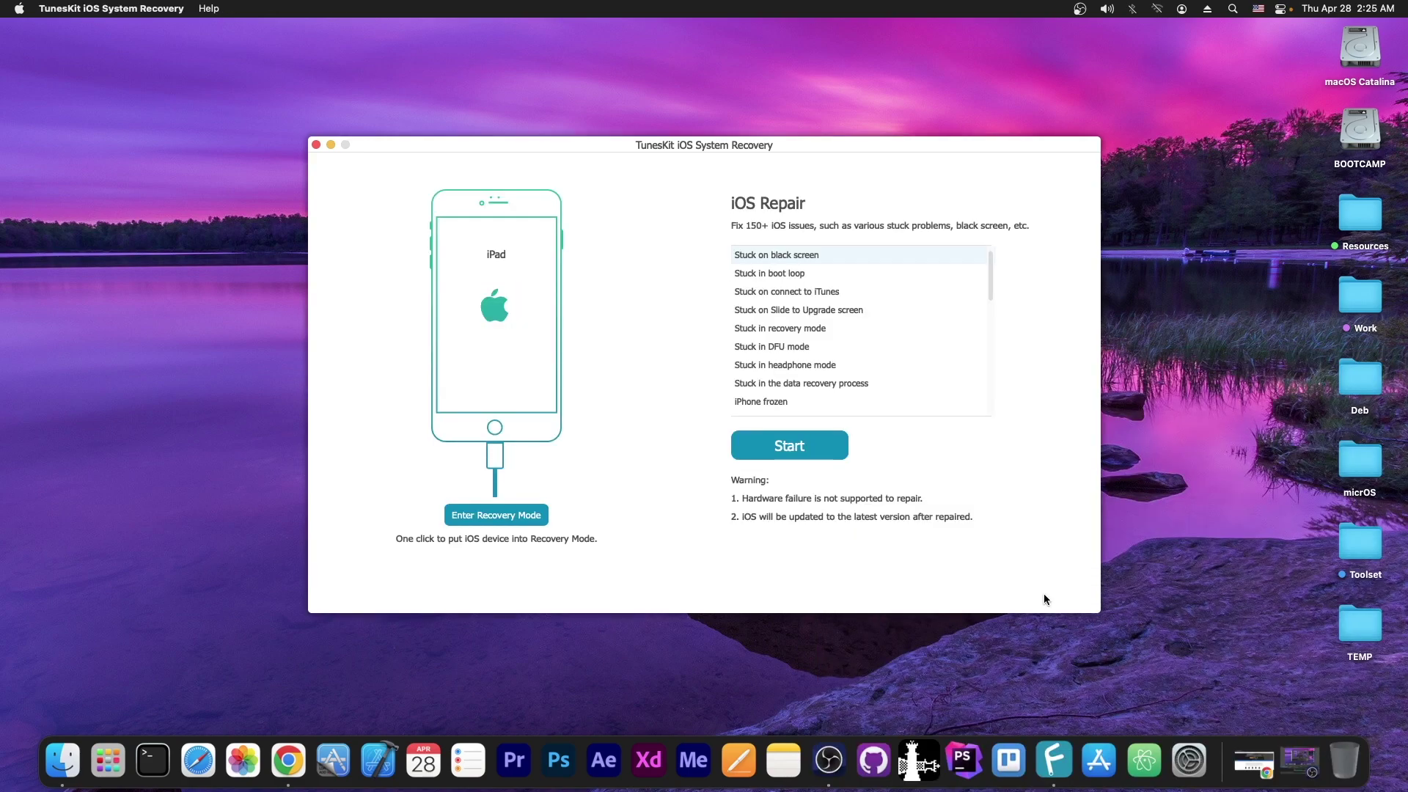
click(317, 145)
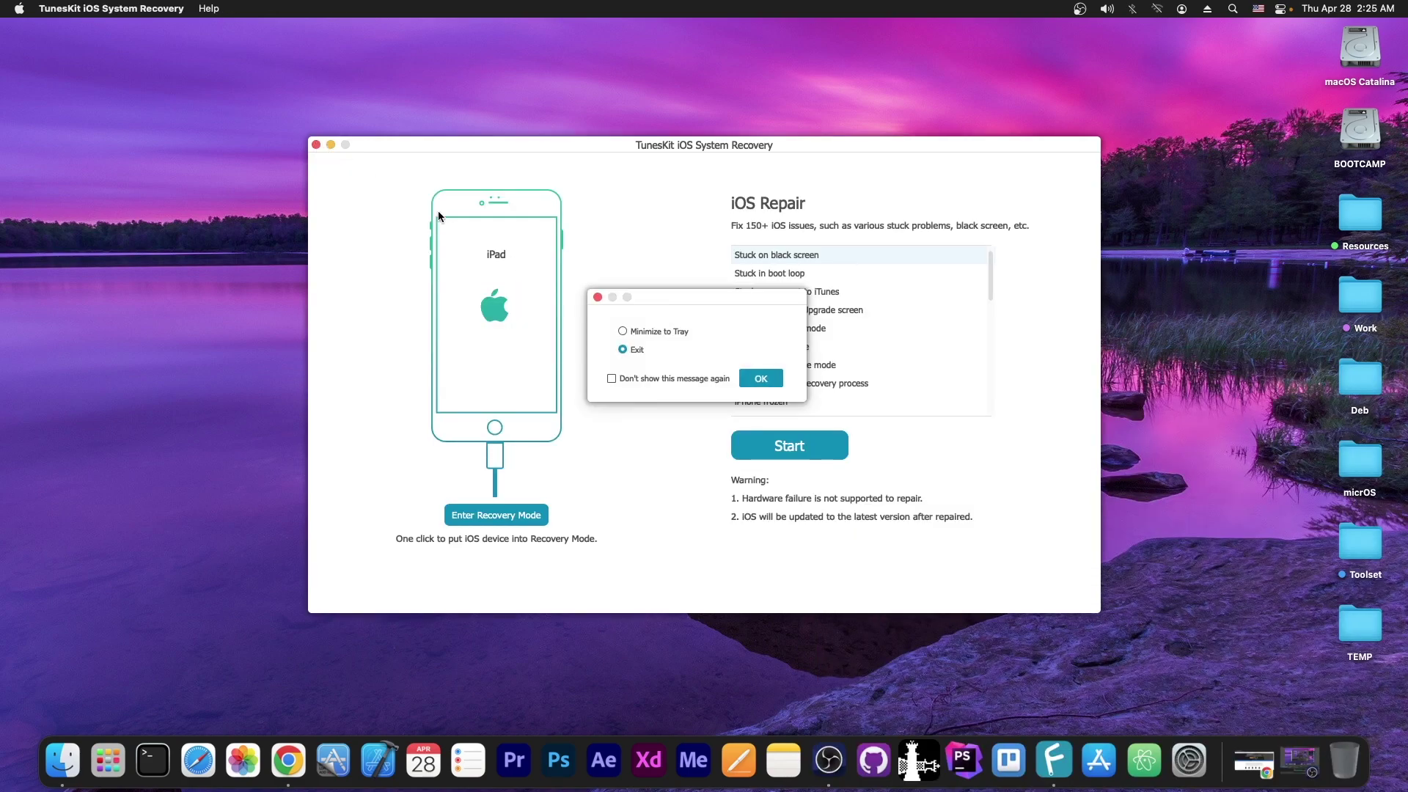
click(763, 382)
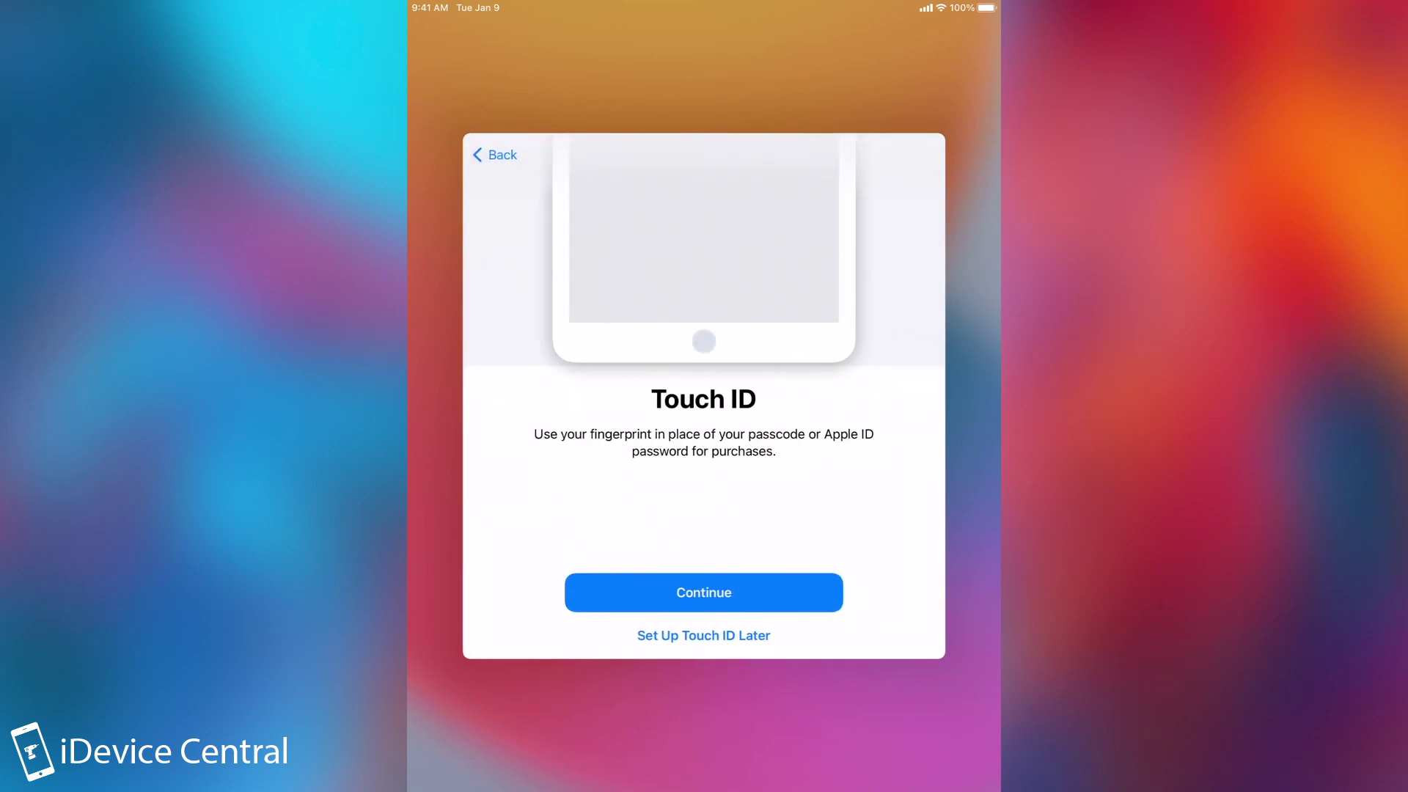
Skip Touch ID for later and set up the iPad with Don't Use Passcode.
click(703, 635)
click(644, 459)
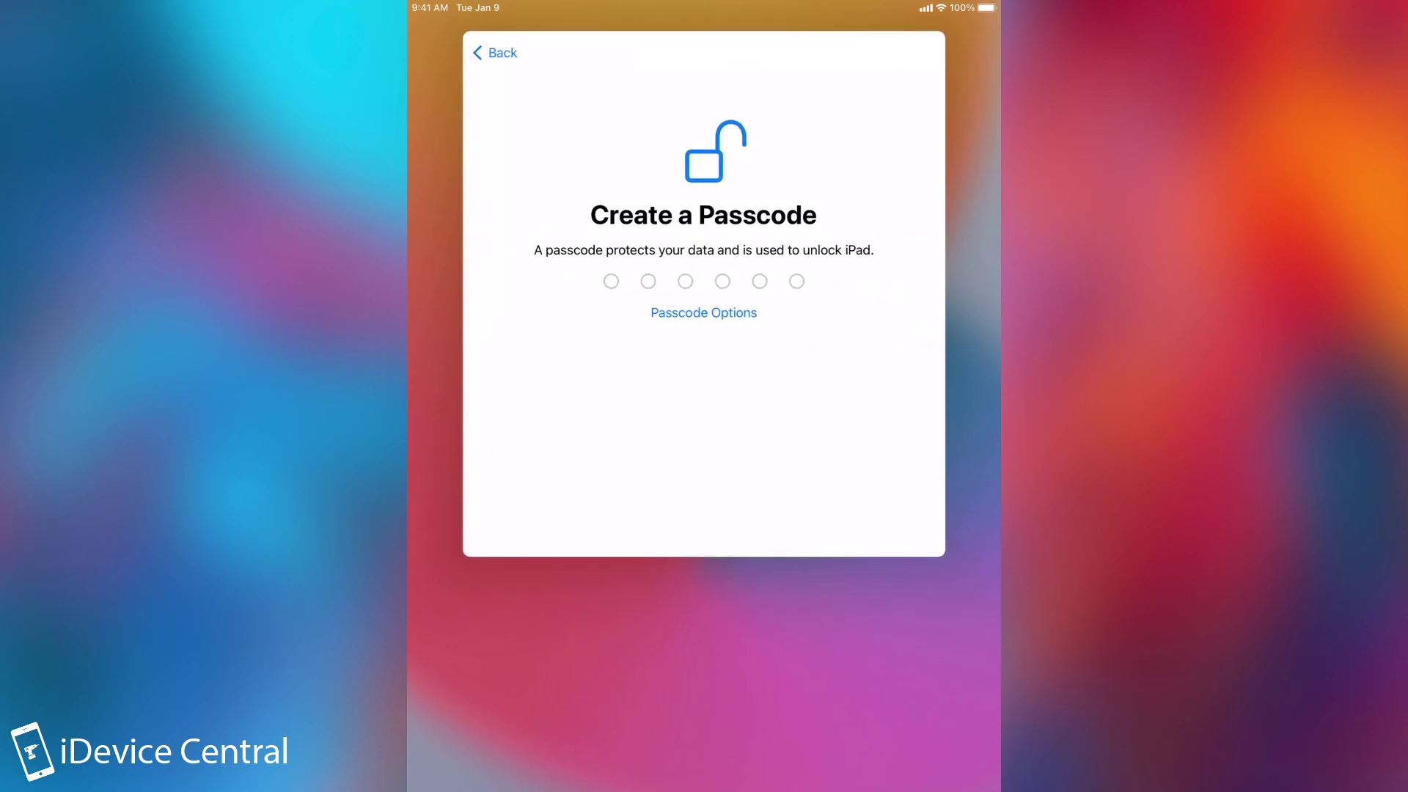
click(706, 313)
click(704, 272)
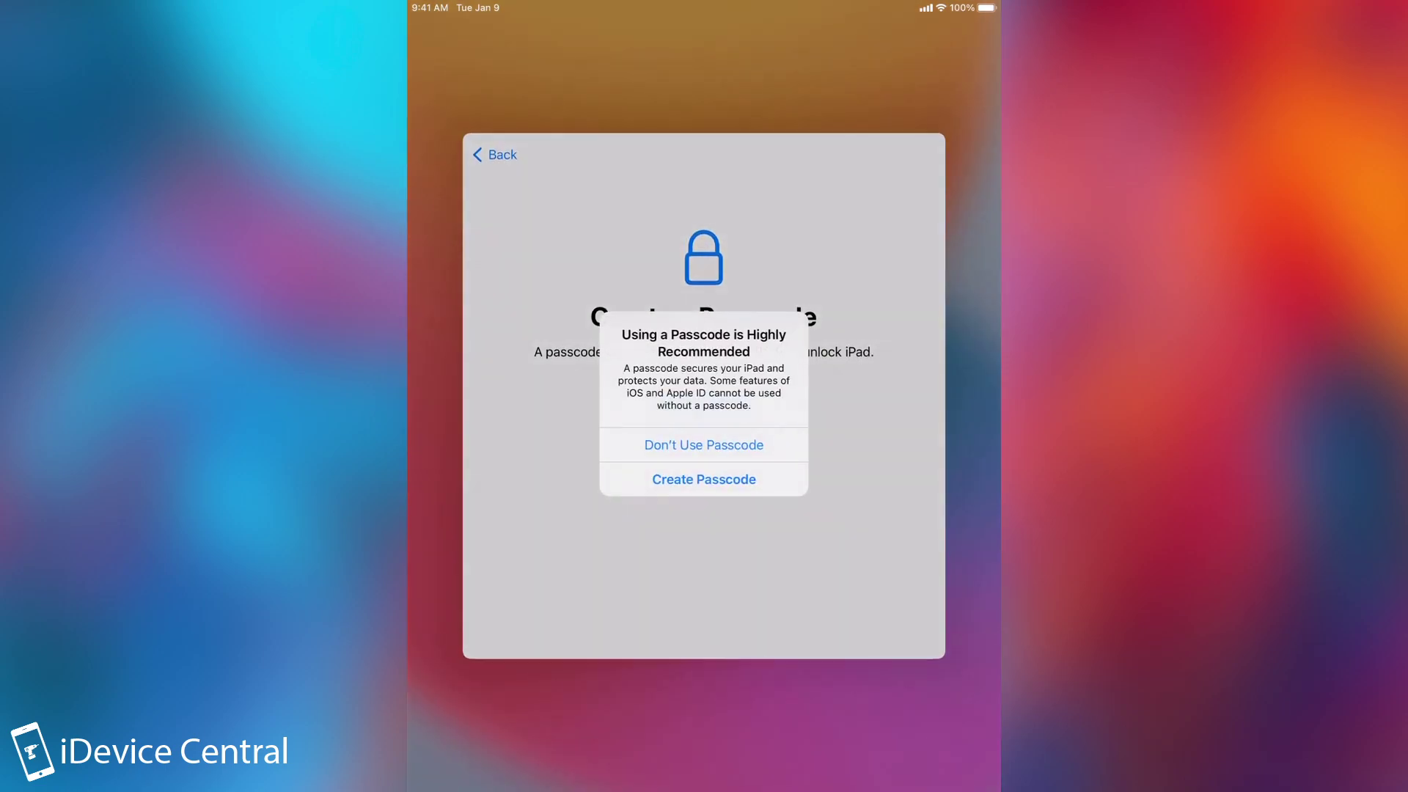
click(704, 444)
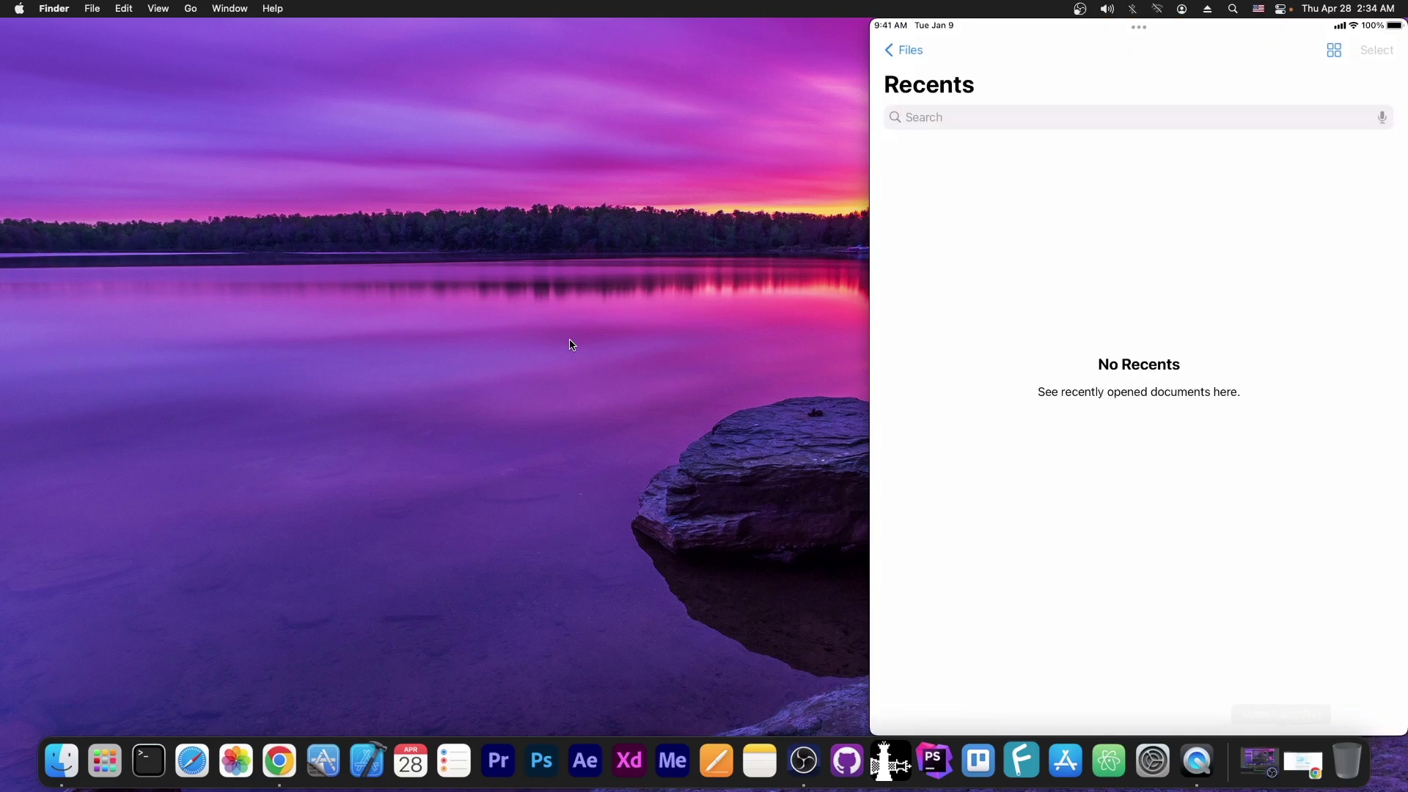
Hide the iPad mirror, read the TunesKit user guide's Standard Mode steps, then minimize Chrome.
key(super+m)
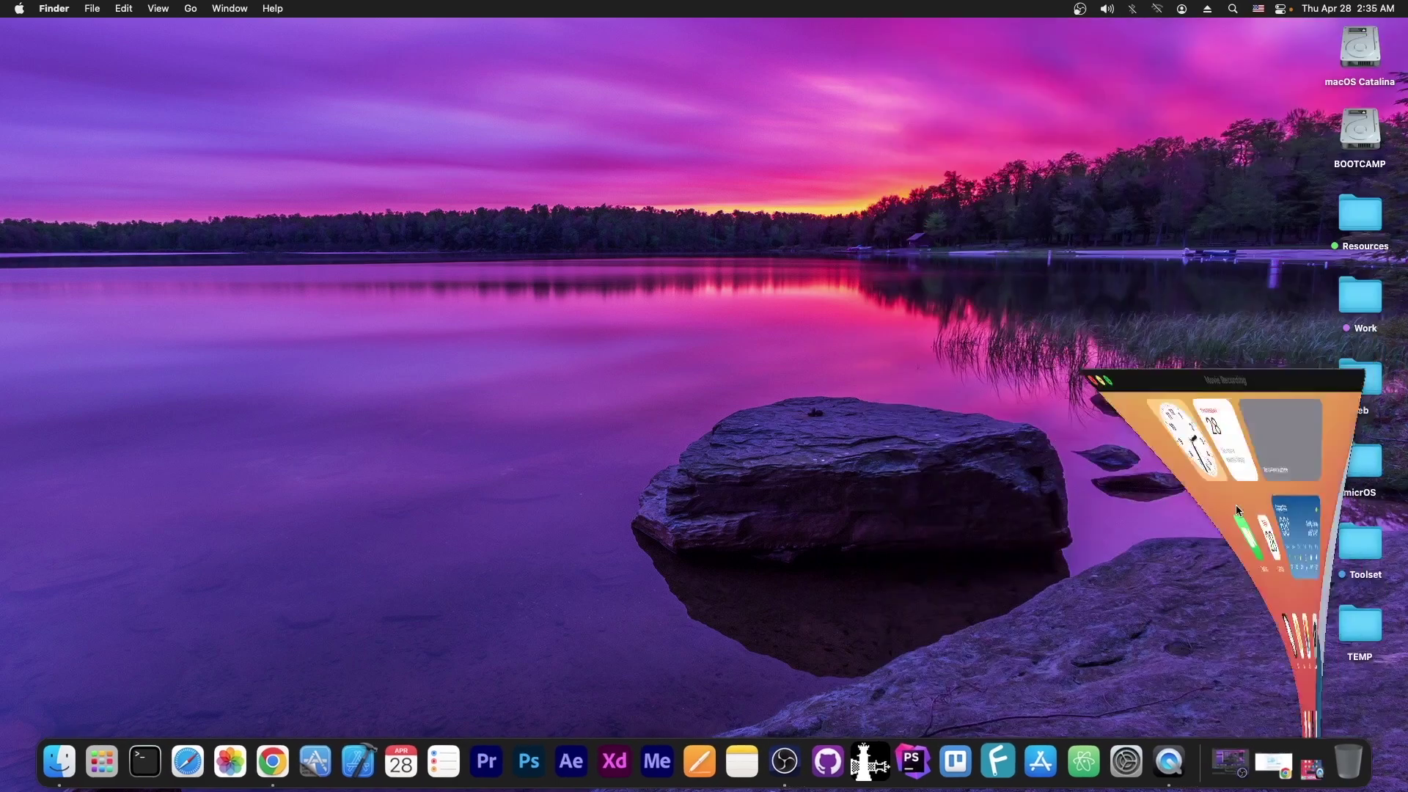
click(1280, 783)
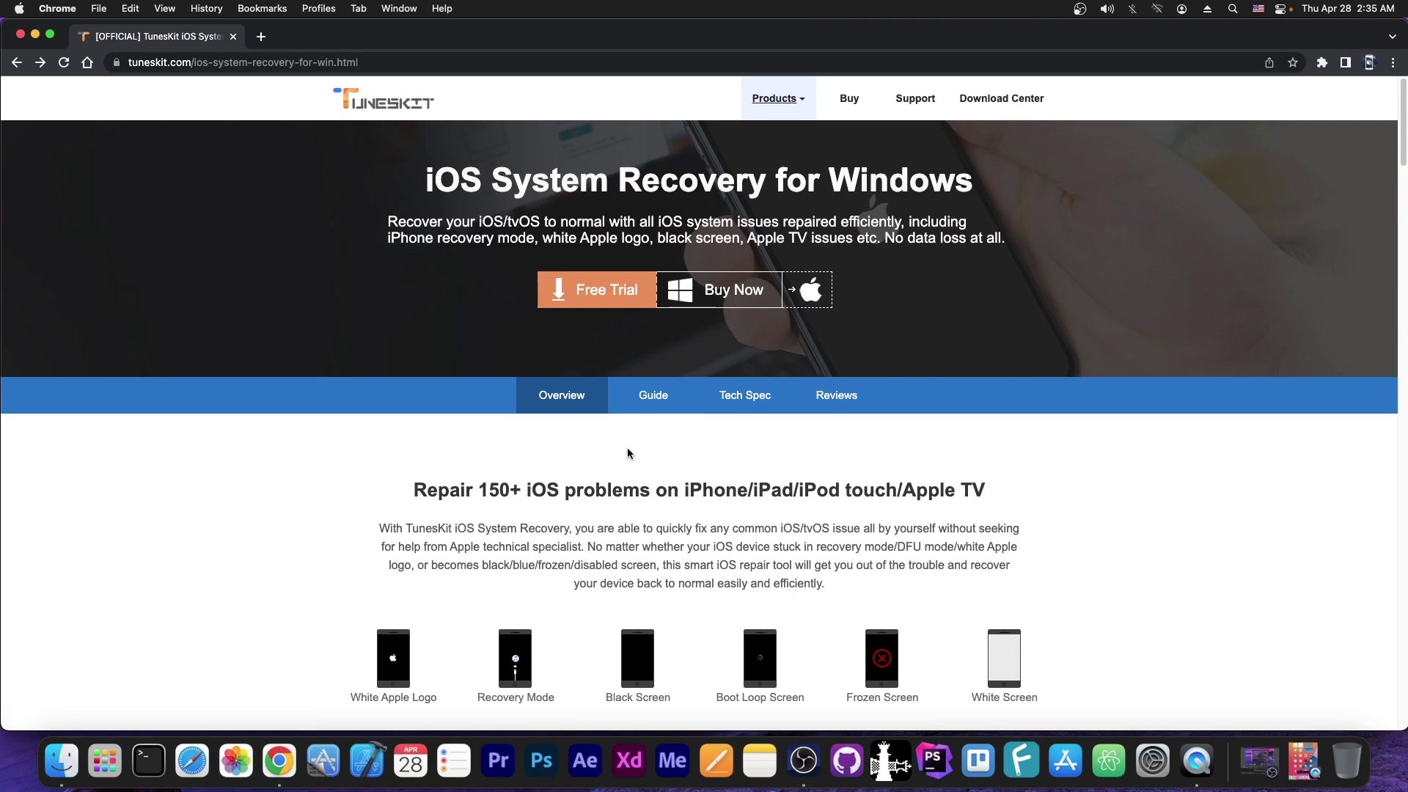
click(637, 404)
scroll(635, 398, down, 10)
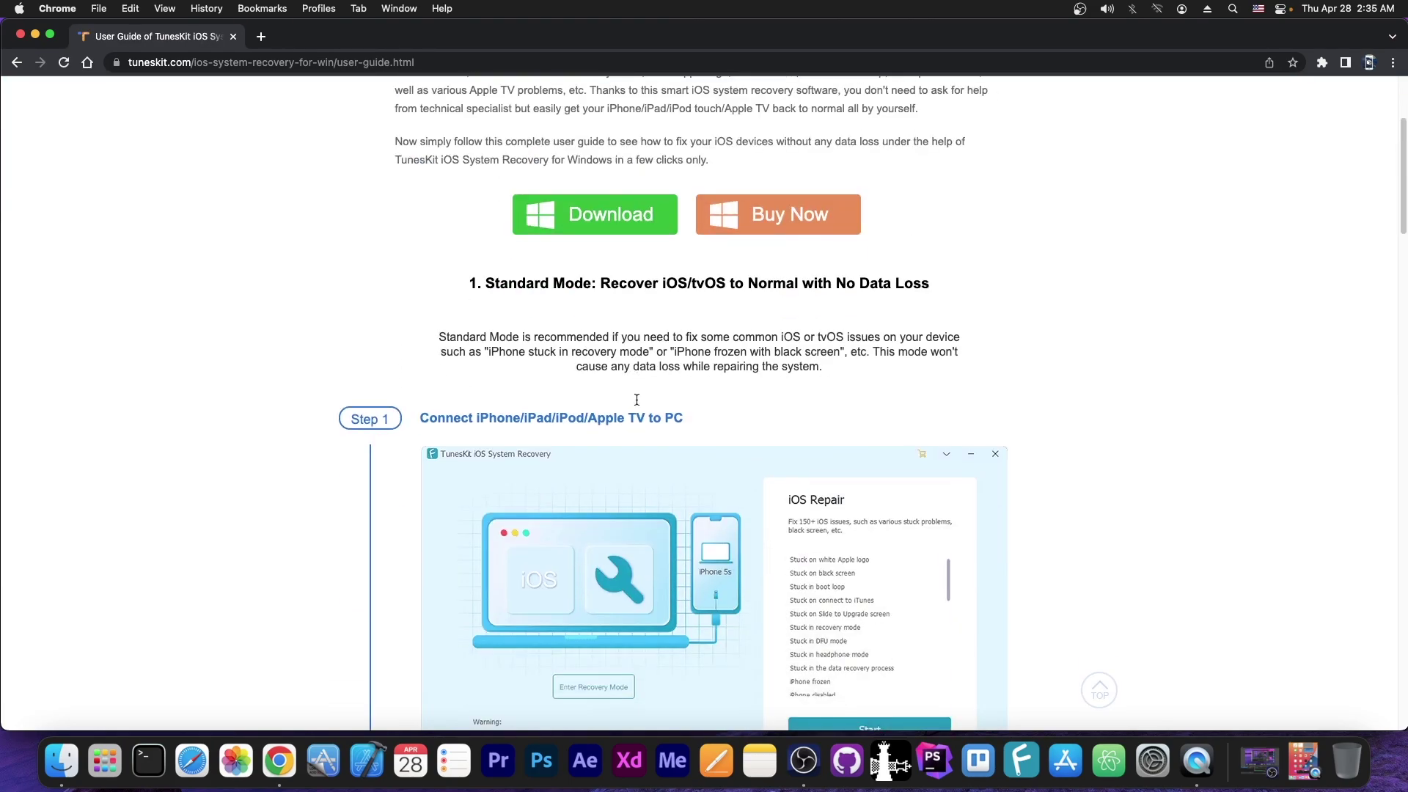
scroll(631, 396, down, 5)
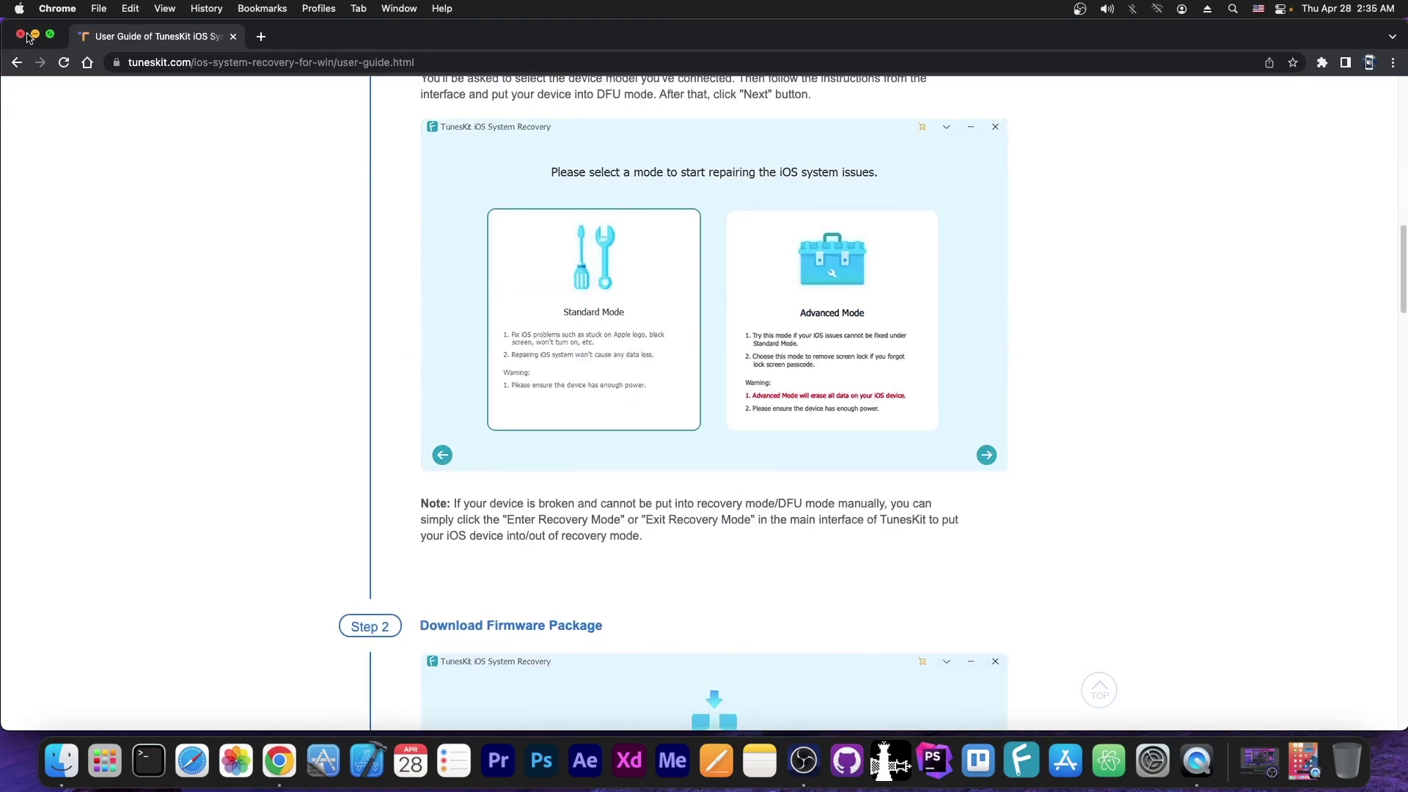
click(34, 35)
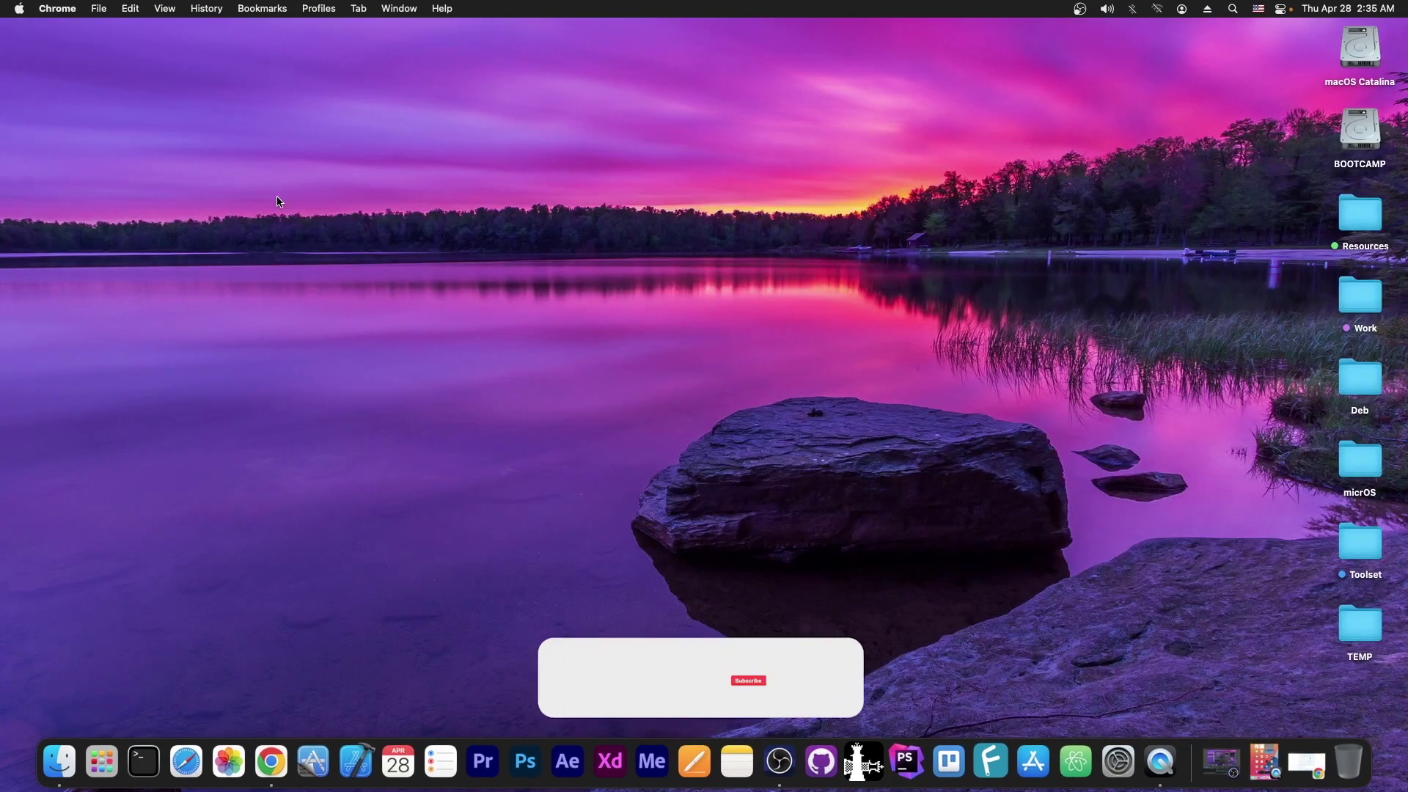